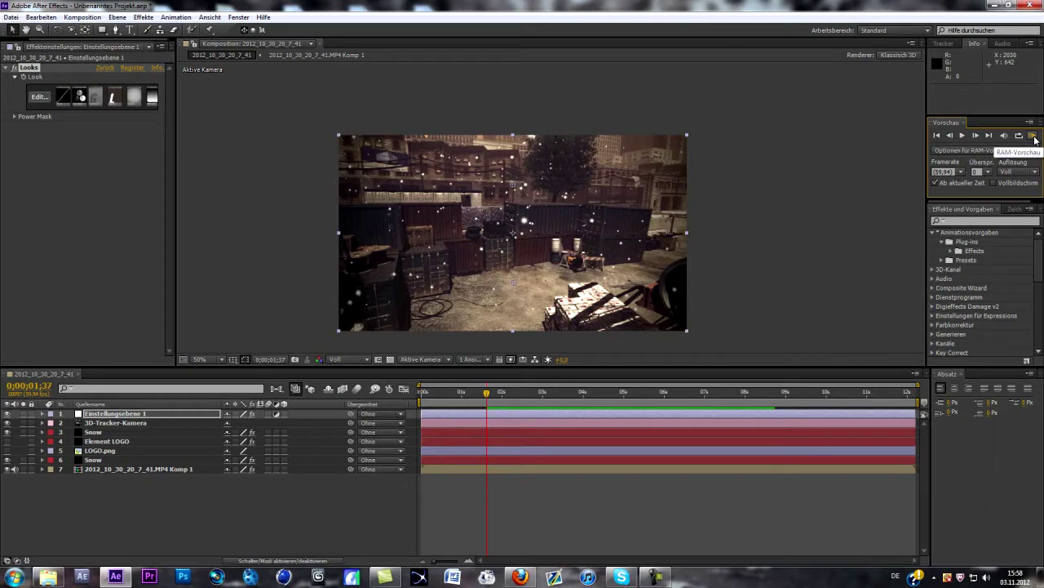
# Run a preview of the snowy composition, then show the Element LOGO layer and its effect settings
pyautogui.click(1033, 137)
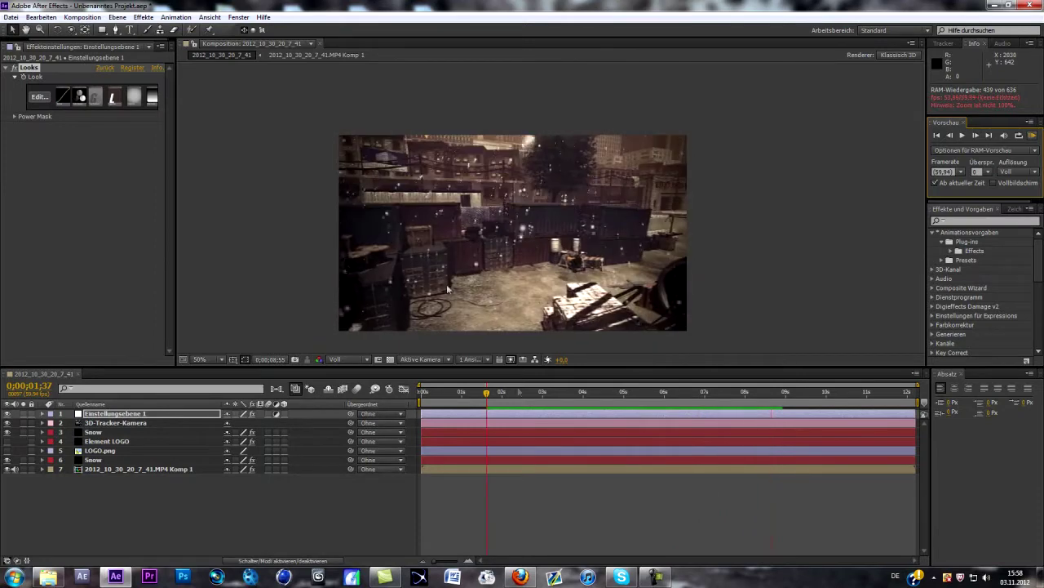
pyautogui.click(487, 395)
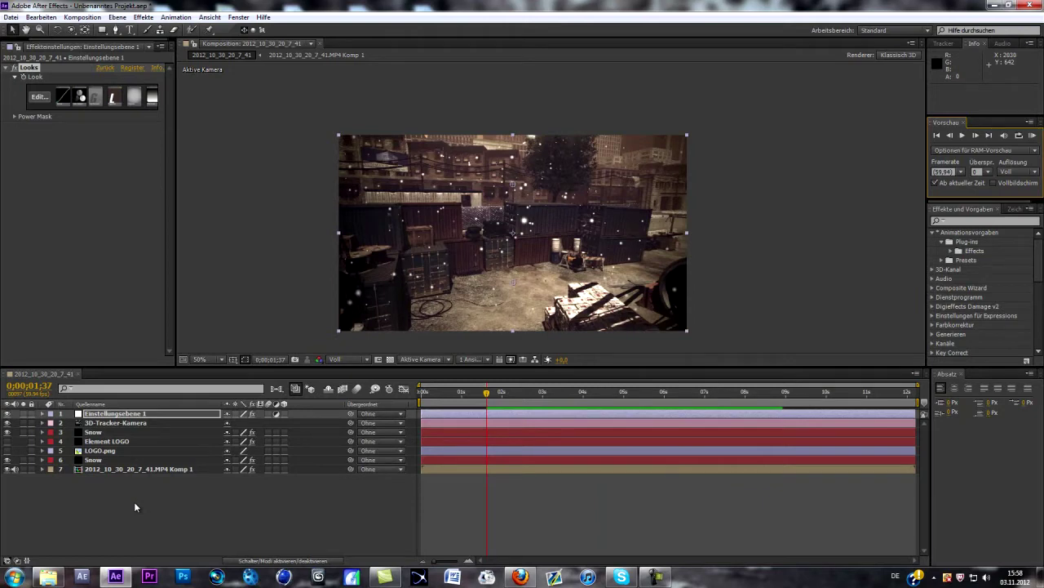
pyautogui.click(7, 441)
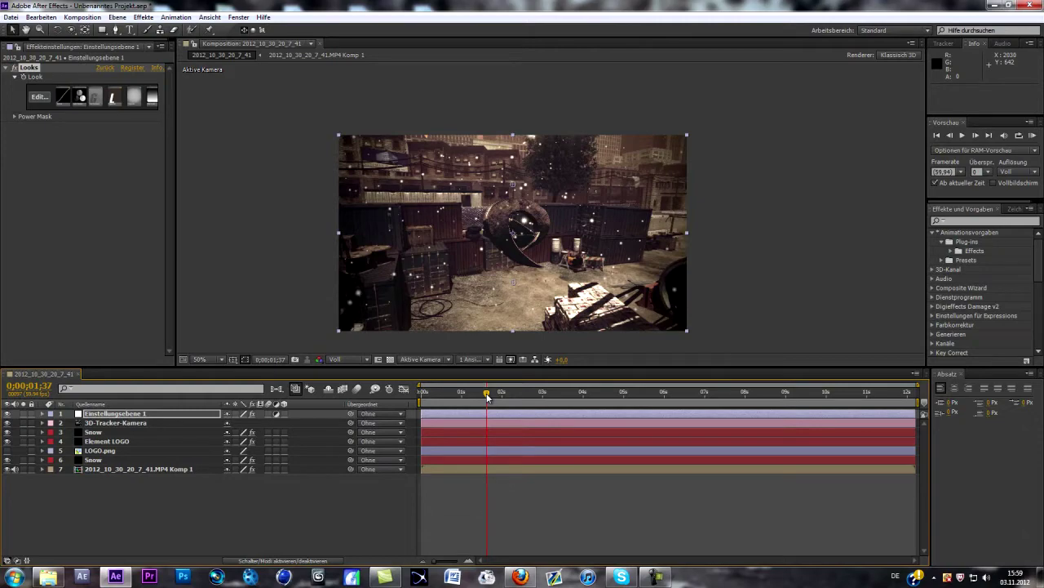
pyautogui.click(106, 441)
pyautogui.click(66, 89)
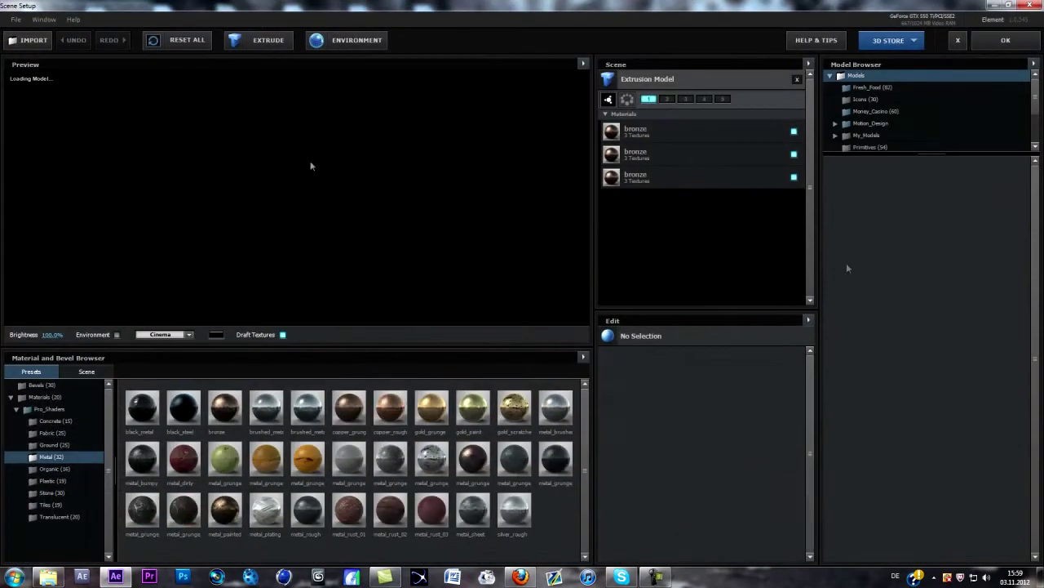
pyautogui.click(872, 88)
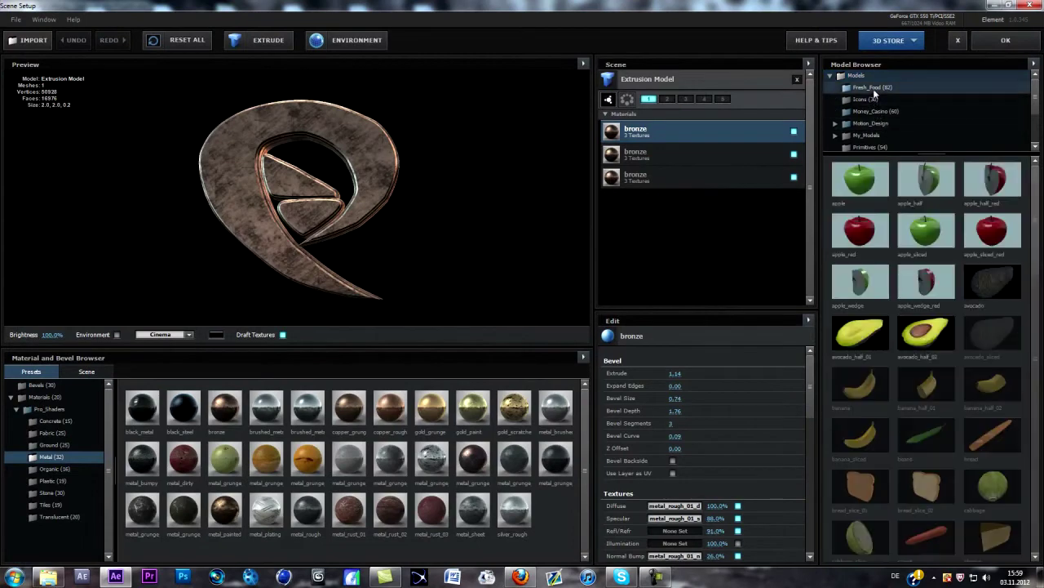
pyautogui.scroll(-1, 882, 114)
pyautogui.click(868, 121)
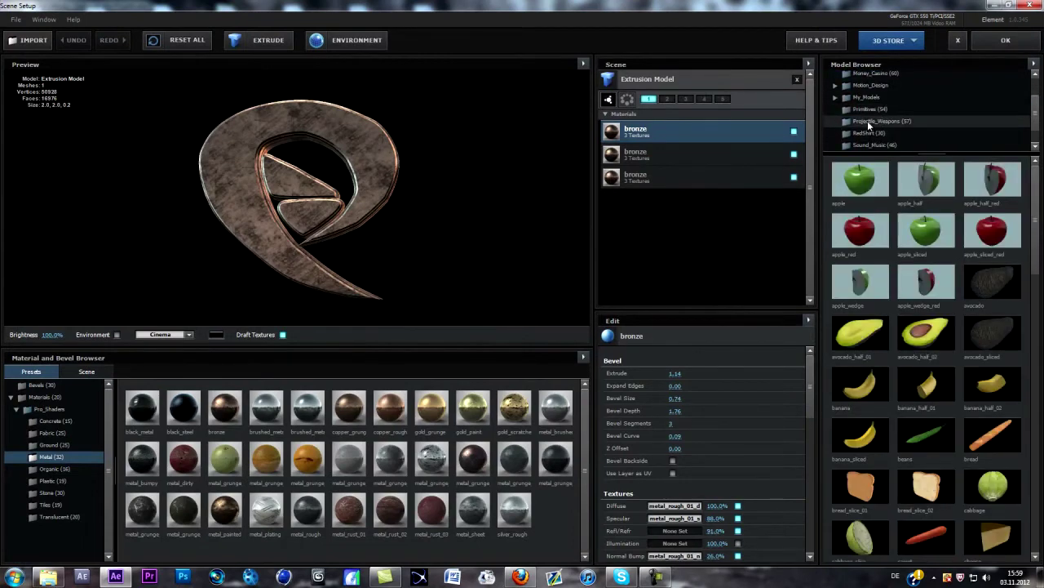
pyautogui.scroll(-2, 867, 120)
pyautogui.scroll(-3, 910, 225)
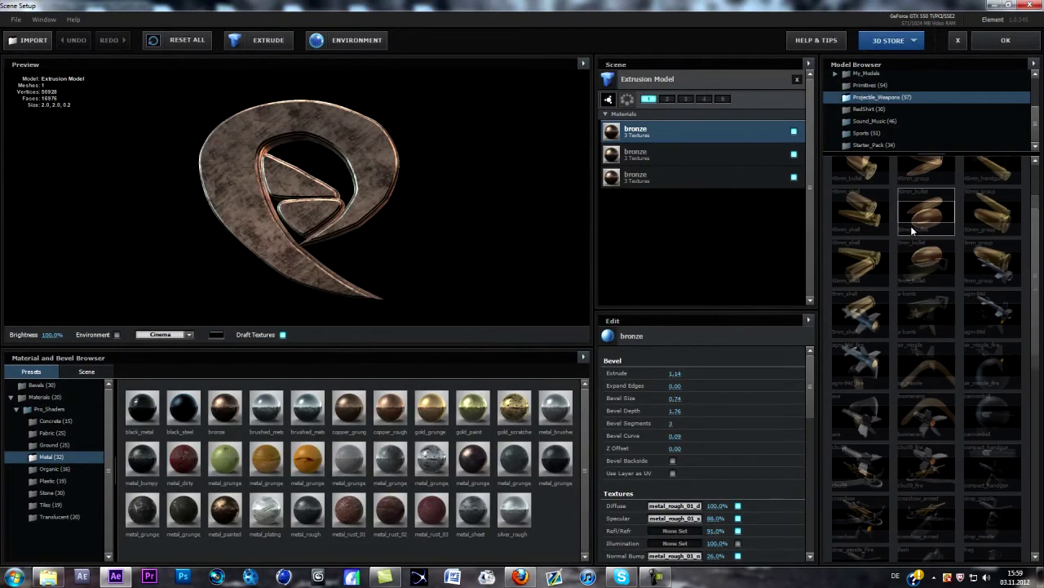
pyautogui.scroll(3, 912, 230)
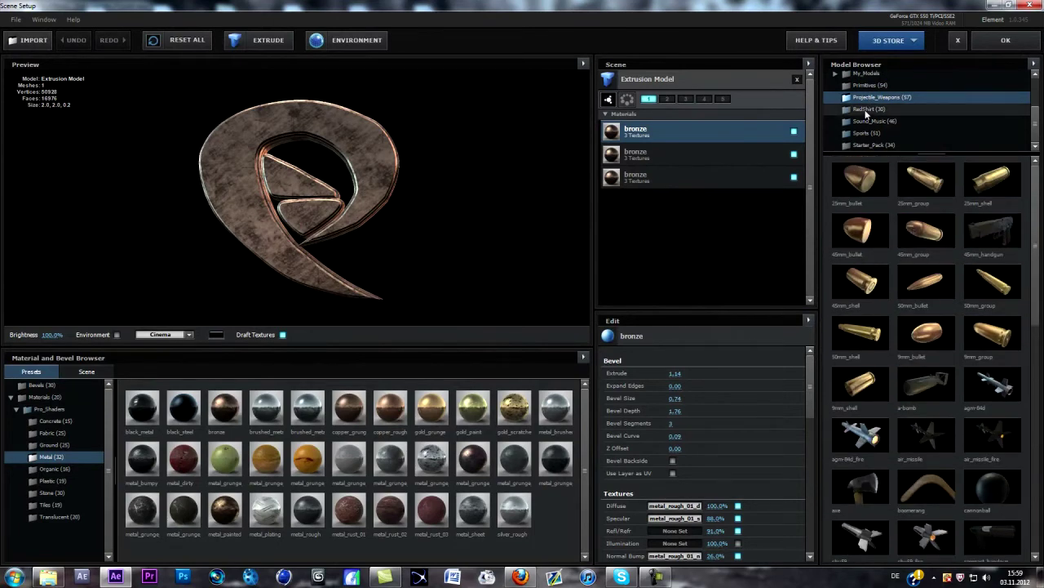
pyautogui.scroll(3, 870, 119)
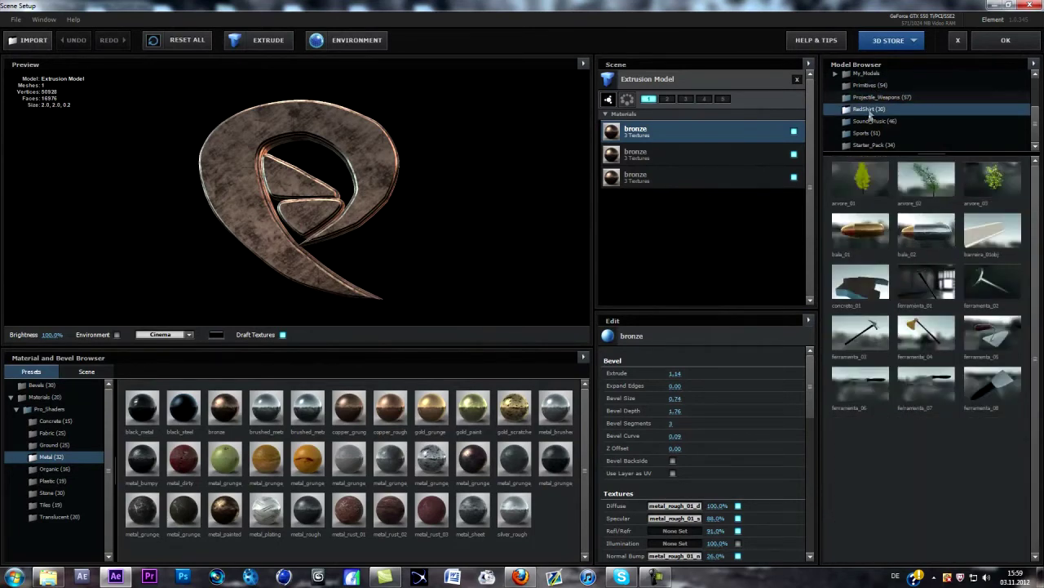
pyautogui.click(997, 39)
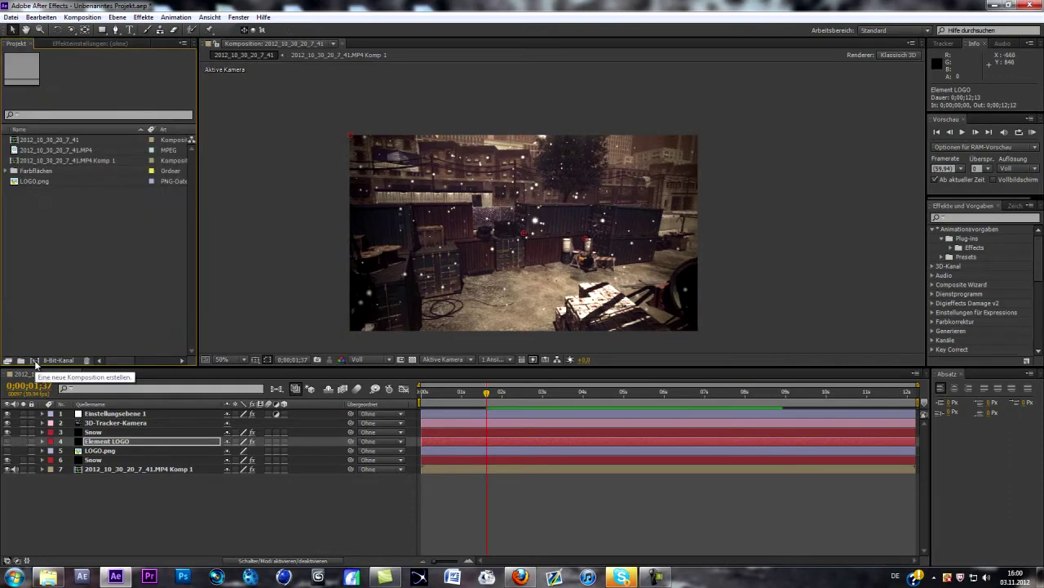
# Create a new composition named Snow
pyautogui.click(34, 361)
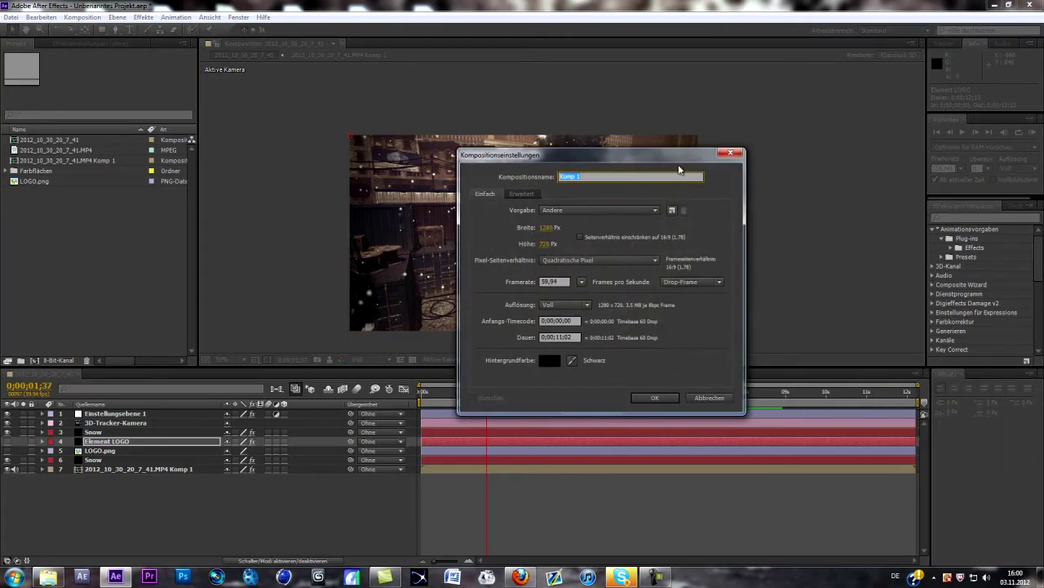
pyautogui.write('Snow')
pyautogui.click(656, 399)
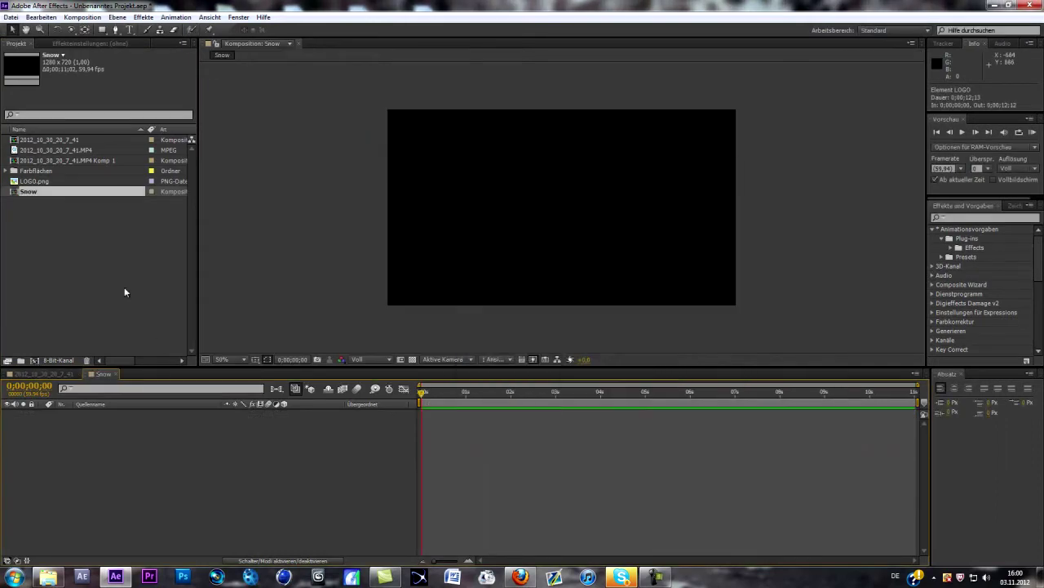
# Add the gameplay MP4 footage to the Snow composition and scale it to 102%
pyautogui.click(65, 151)
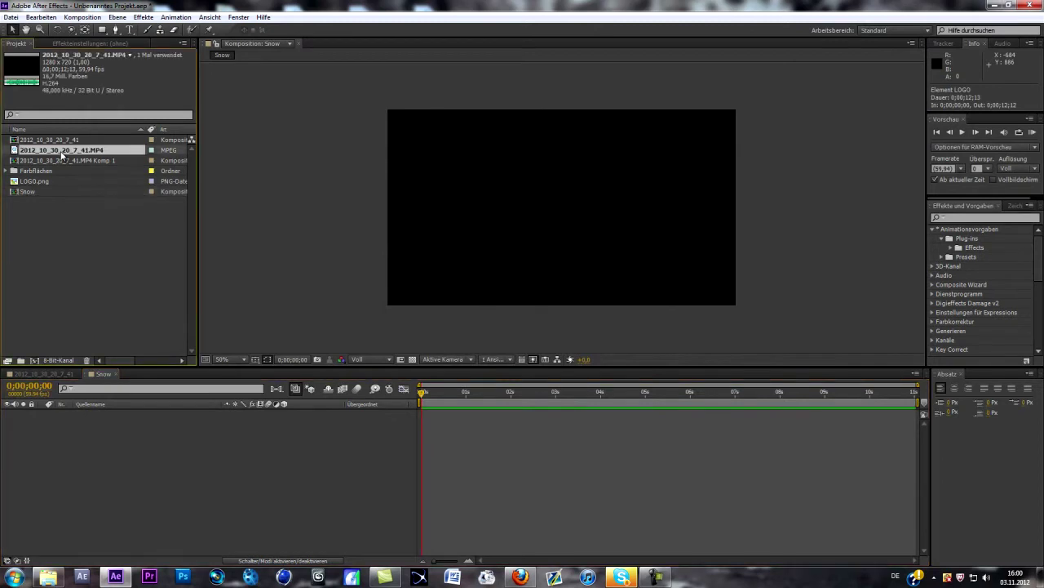
pyautogui.moveTo(69, 155); pyautogui.dragTo(104, 453)
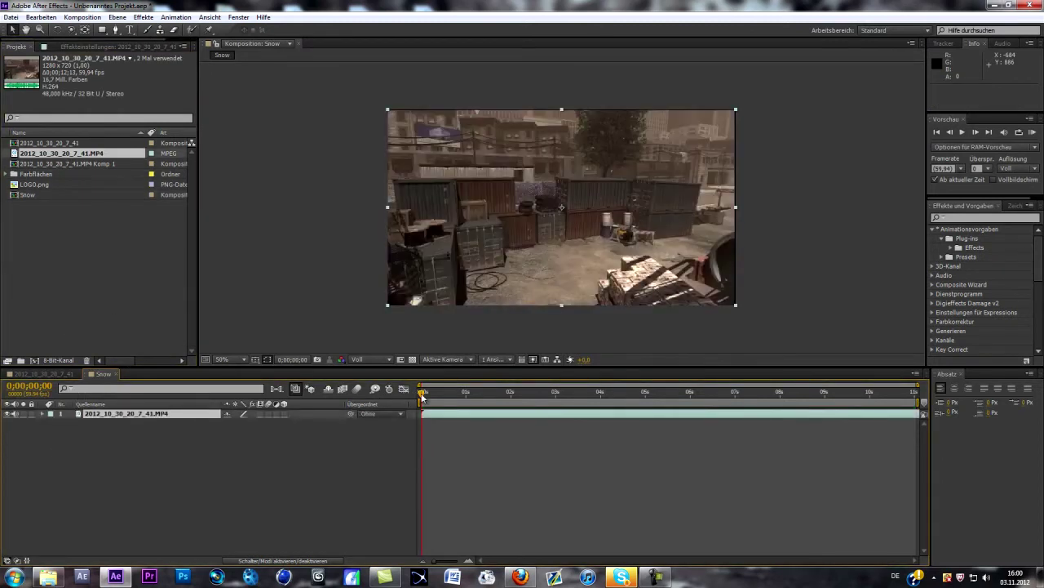
pyautogui.moveTo(423, 393)
pyautogui.mouseDown()
pyautogui.moveTo(694, 399)
pyautogui.moveTo(421, 399)
pyautogui.mouseUp()
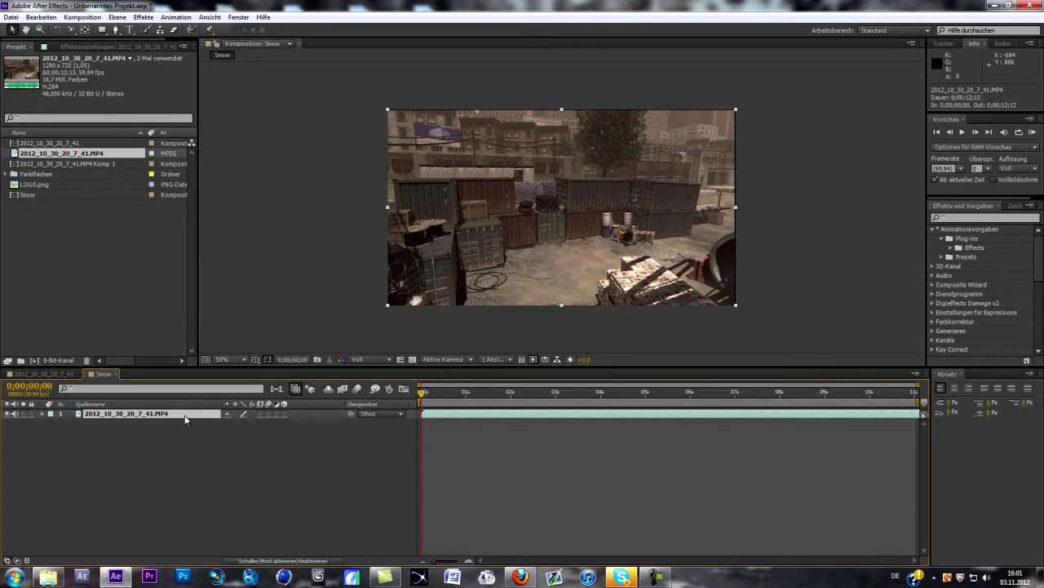
pyautogui.press('s')
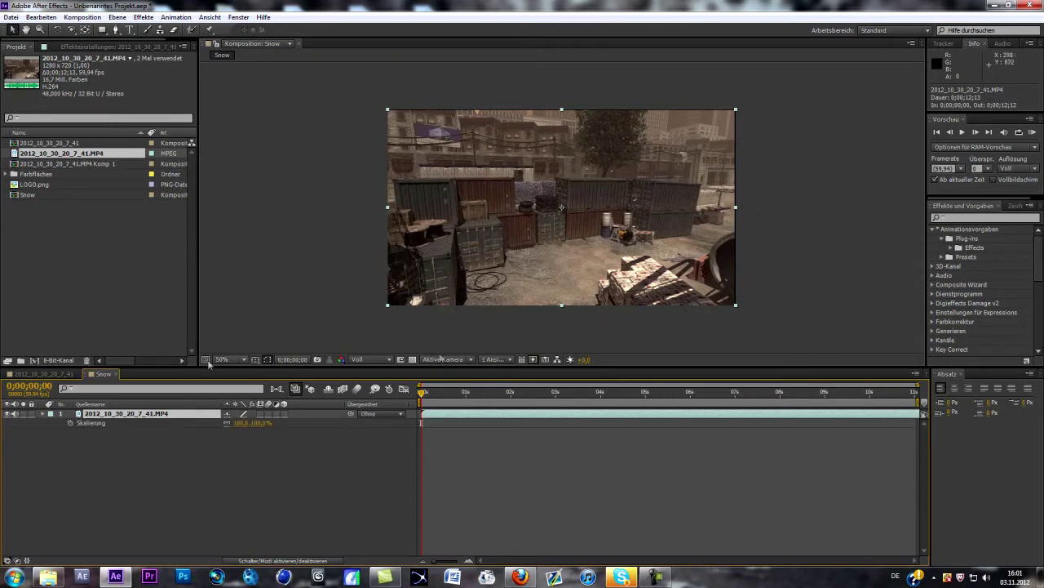
pyautogui.click(254, 423)
pyautogui.write('102')
pyautogui.press('Return')
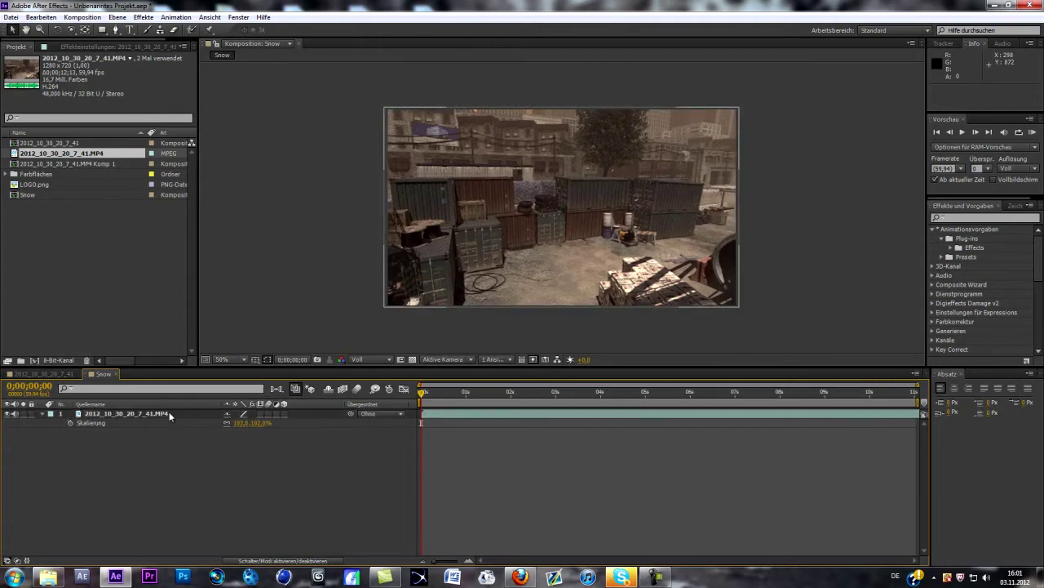
pyautogui.rightClick(170, 416)
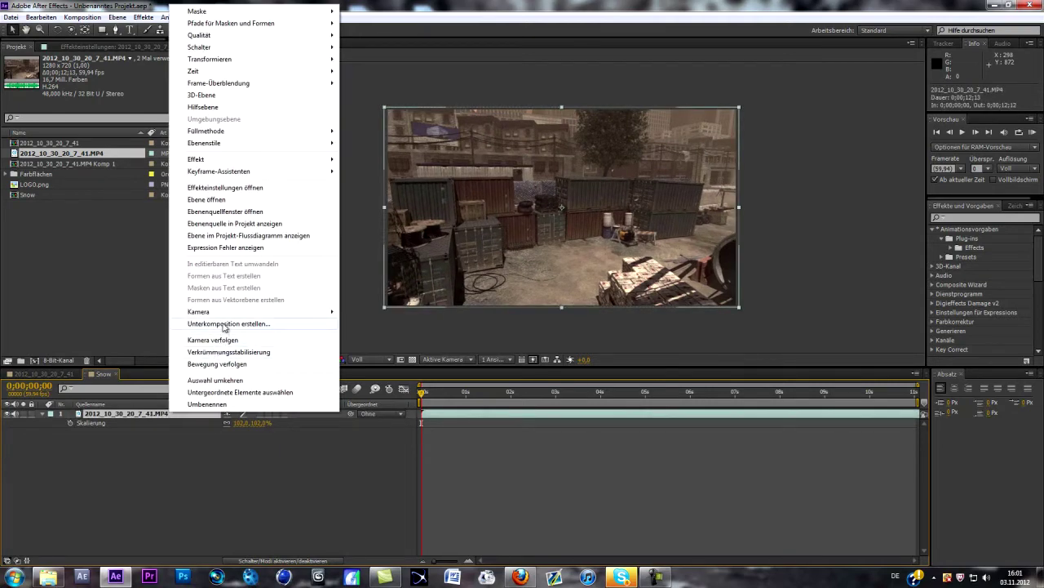
# Pre-compose the footage layer into a nested composition and apply 3D camera tracking (Kamera verfolgen) to it
pyautogui.click(225, 325)
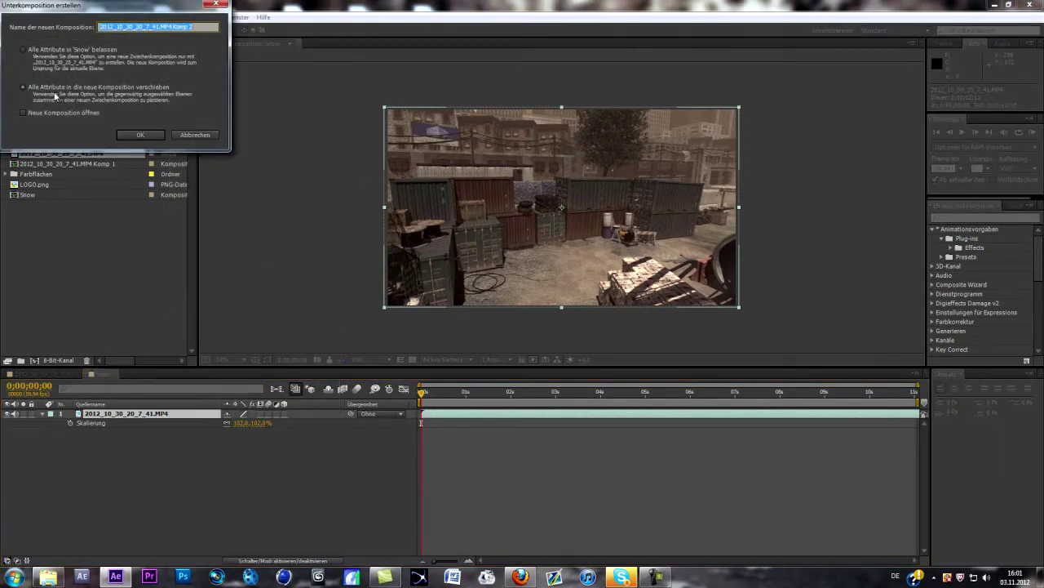
pyautogui.click(136, 136)
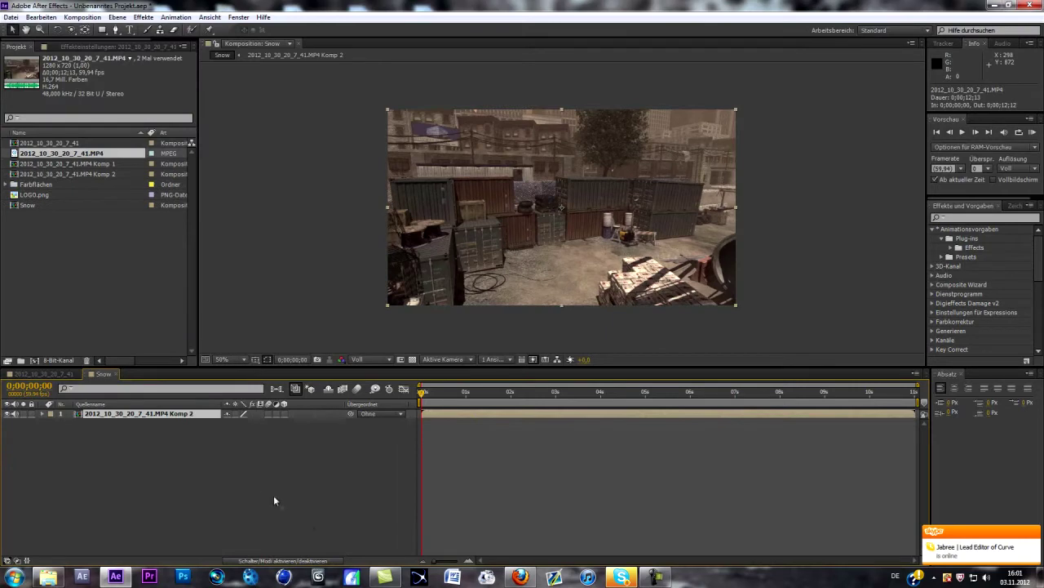
pyautogui.rightClick(156, 411)
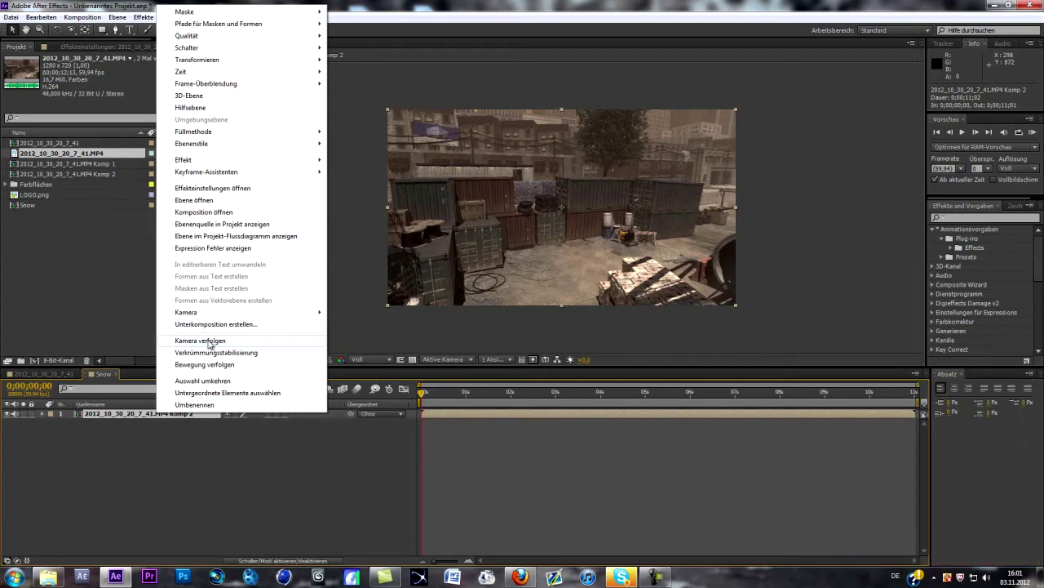
pyautogui.click(200, 341)
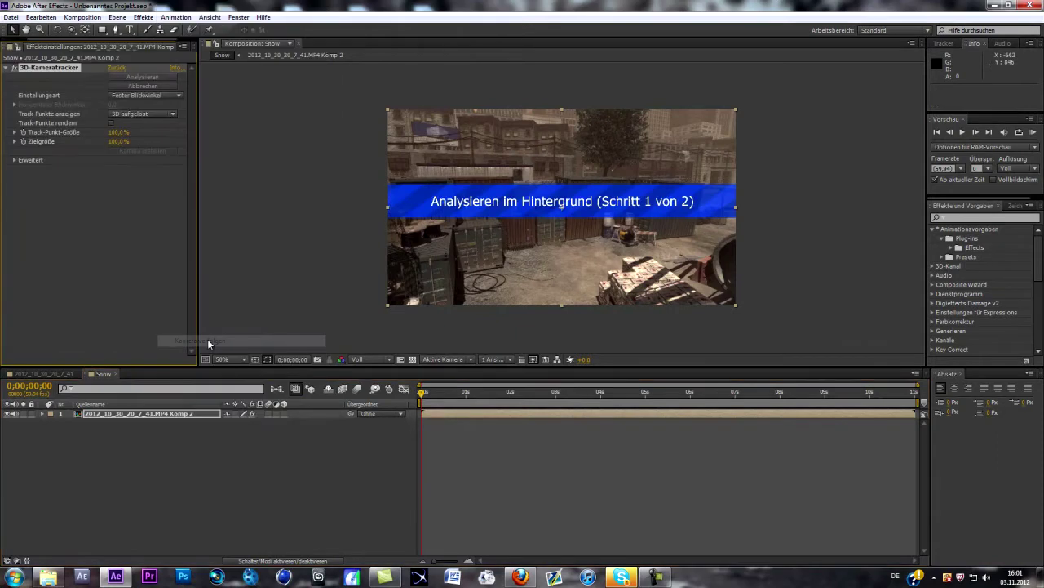
pyautogui.click(164, 445)
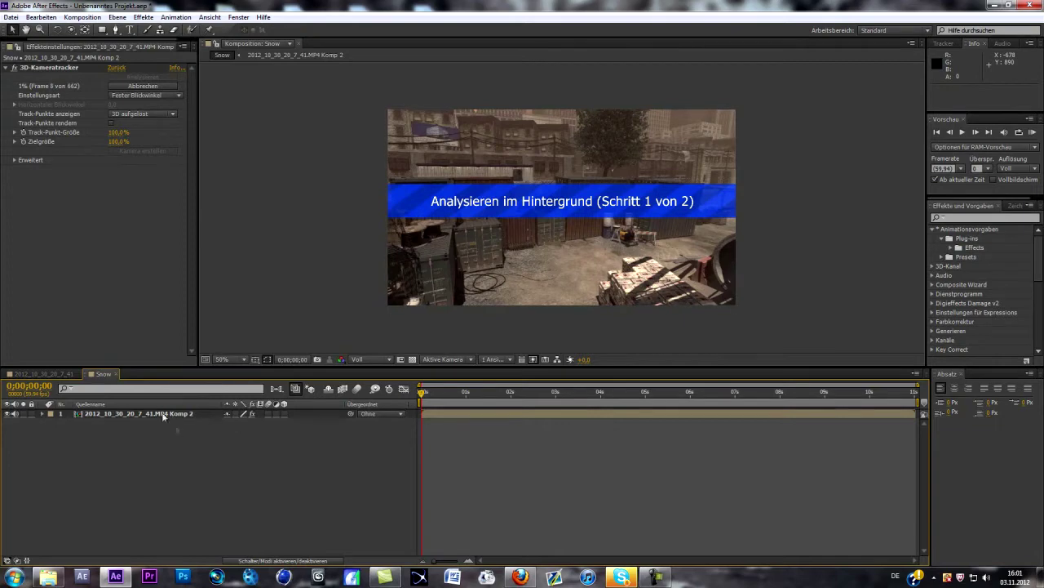
# Add a new solid layer named 'Snow PArticles'
pyautogui.rightClick(178, 448)
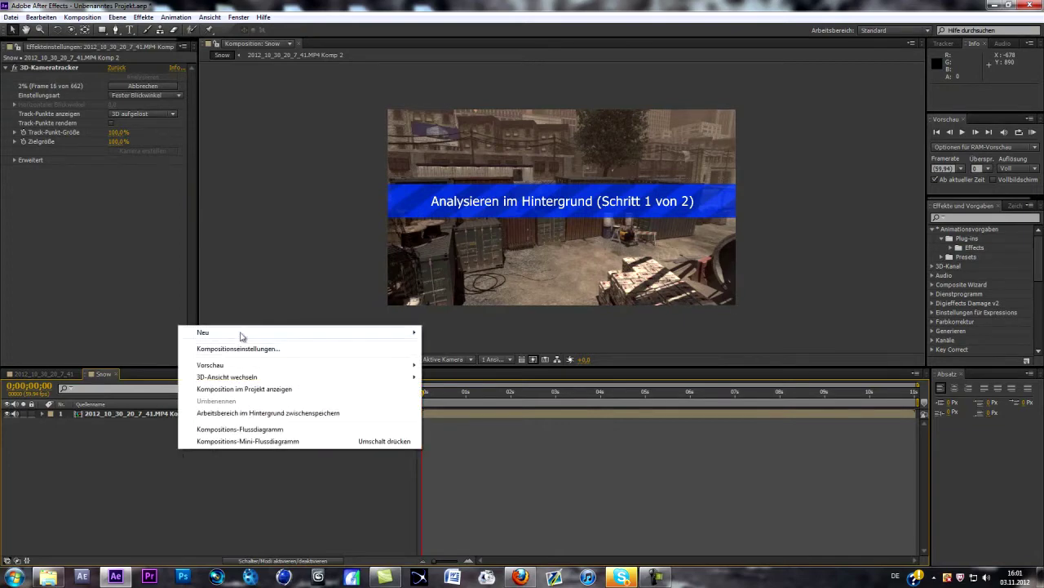
pyautogui.moveTo(241, 336)
pyautogui.click(458, 361)
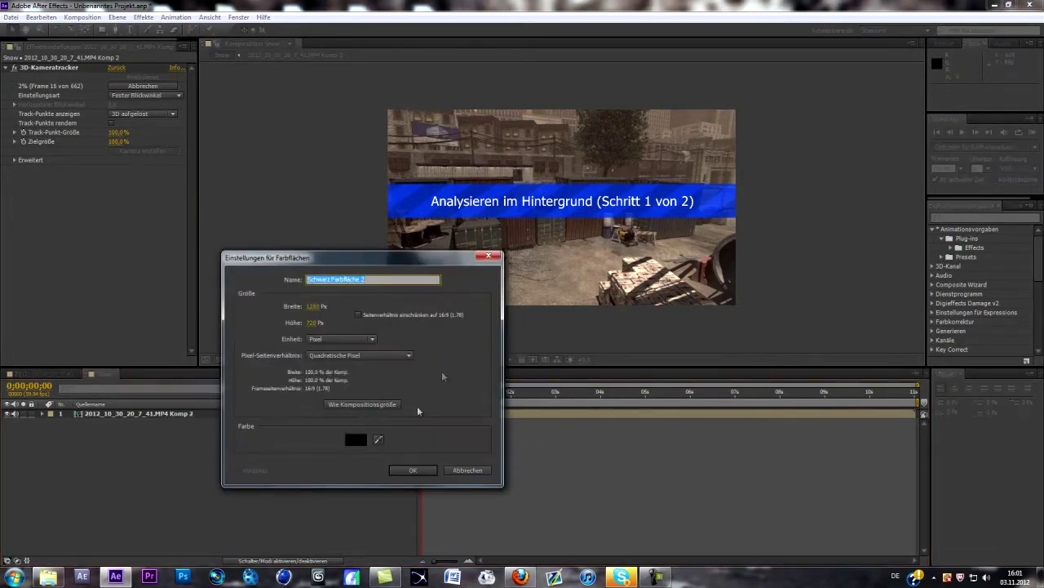
pyautogui.write('Snow PArticles')
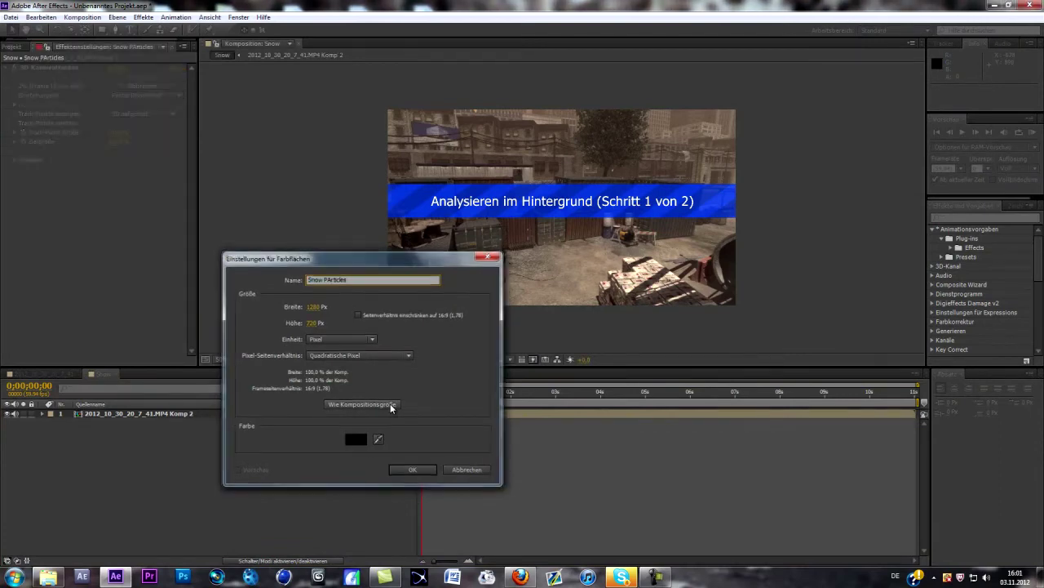
pyautogui.press('Return')
# Correct the solid layer's name to 'Snow Particles'
pyautogui.rightClick(101, 415)
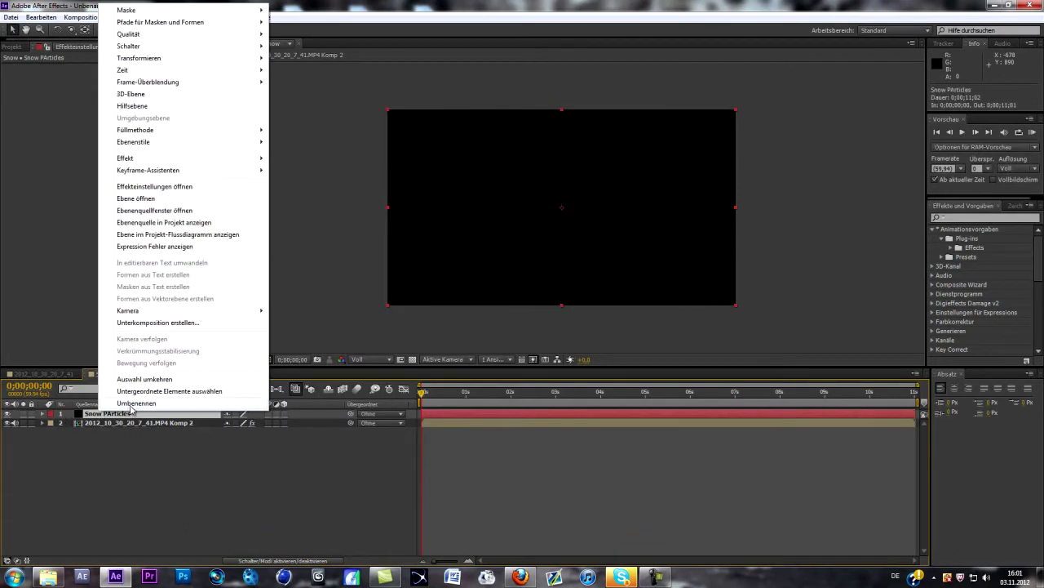
pyautogui.click(132, 413)
pyautogui.press('Return')
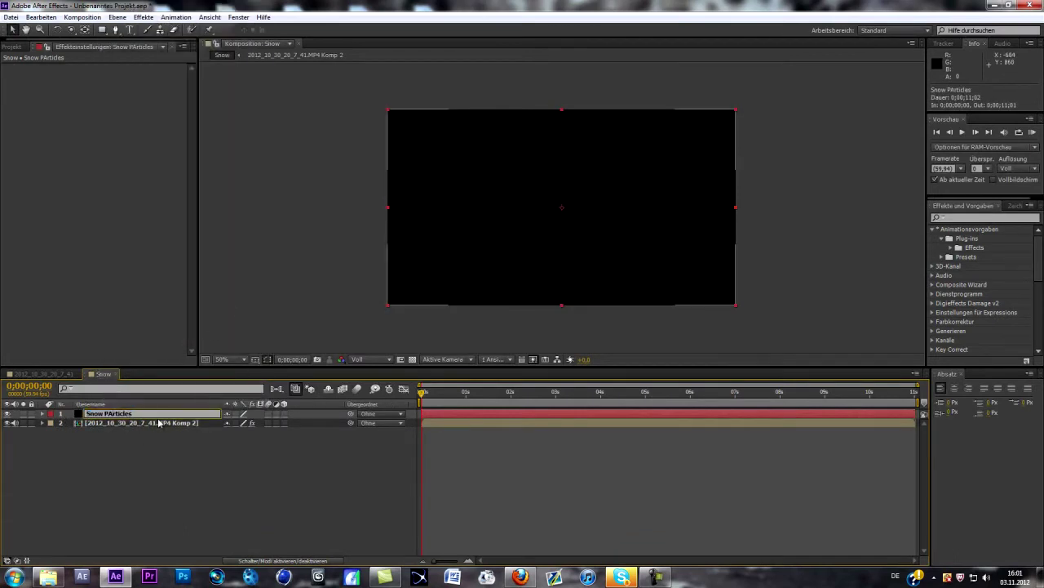
pyautogui.press('Left')
pyautogui.press('Left')
pyautogui.press('Left')
pyautogui.press('Left')
pyautogui.press('Left')
pyautogui.press('Left')
pyautogui.press('Left')
pyautogui.press('Left')
pyautogui.press('BackSpace')
pyautogui.write('a')
pyautogui.press('Return')
# Search 'cc part' in Effects & Presets and apply CC Particle World to the Snow Particles layer
pyautogui.rightClick(119, 412)
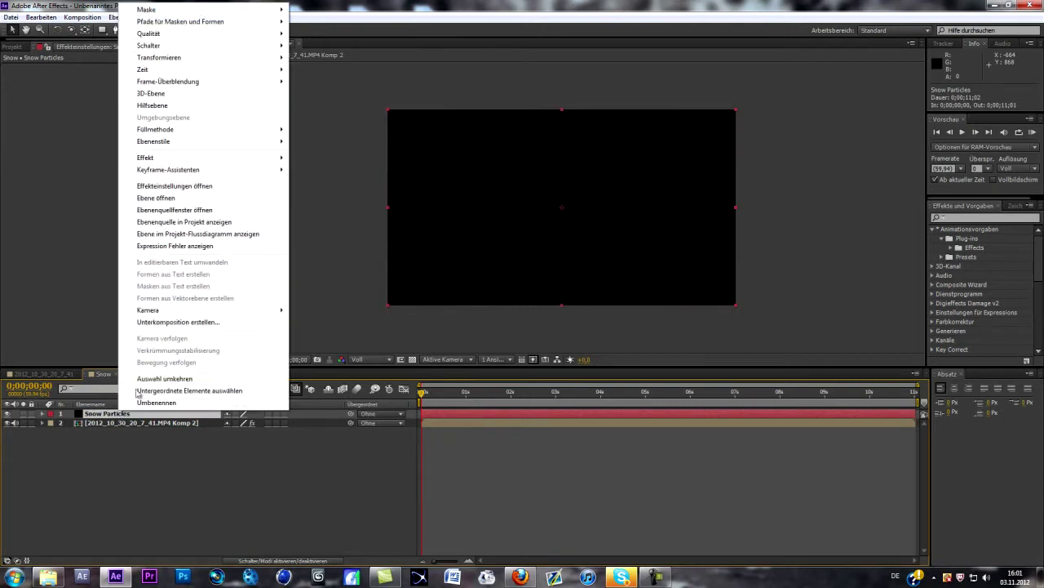
pyautogui.moveTo(261, 158)
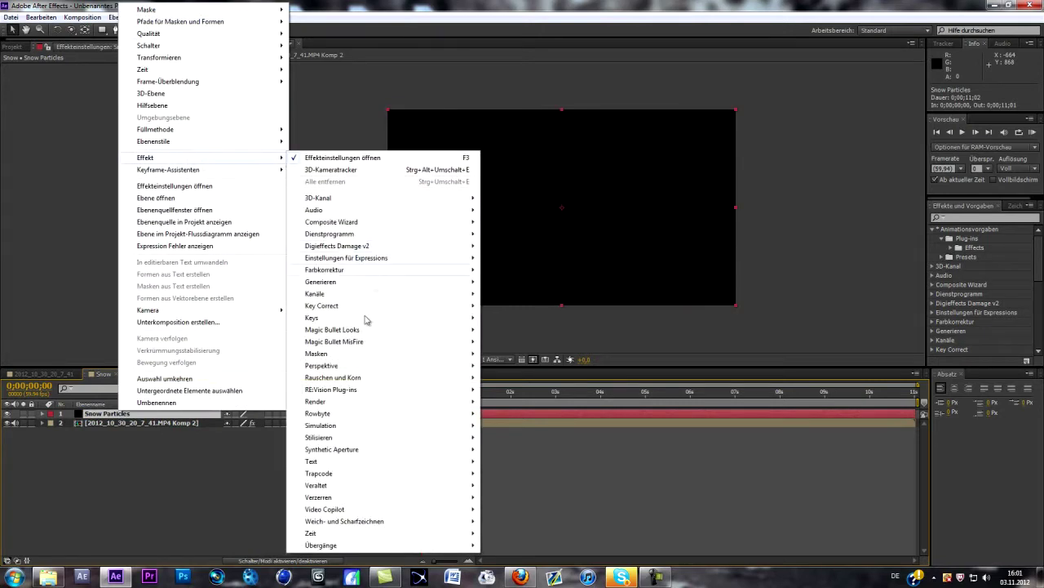
pyautogui.moveTo(341, 429)
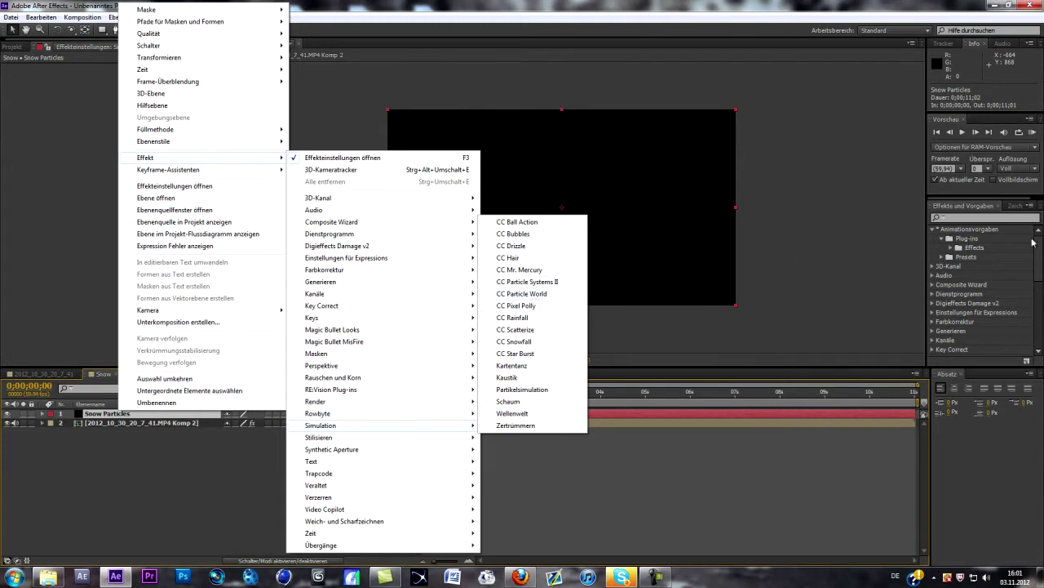
pyautogui.click(995, 219)
pyautogui.write('cc particle')
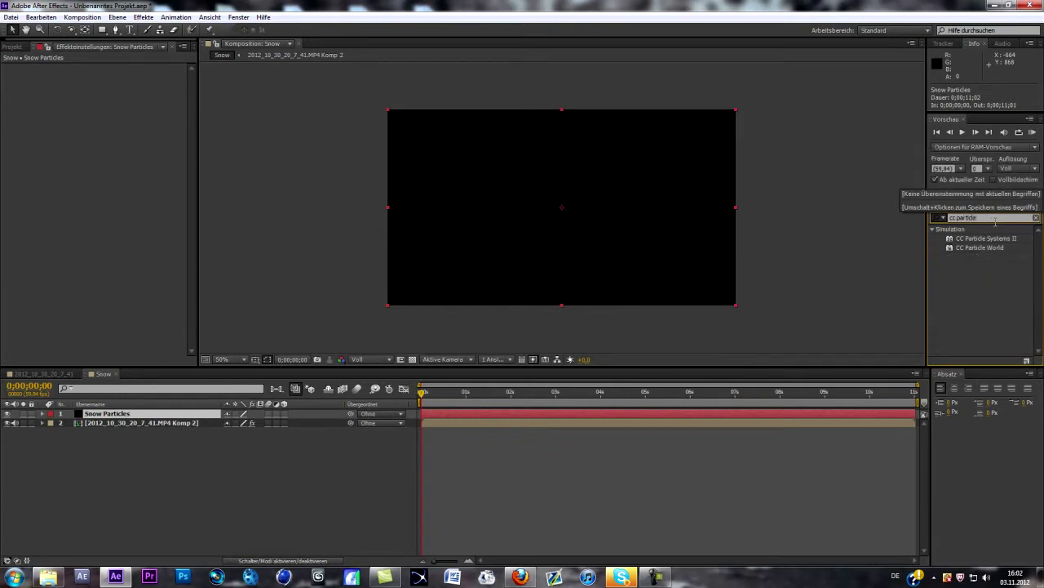
pyautogui.moveTo(982, 248); pyautogui.dragTo(123, 412)
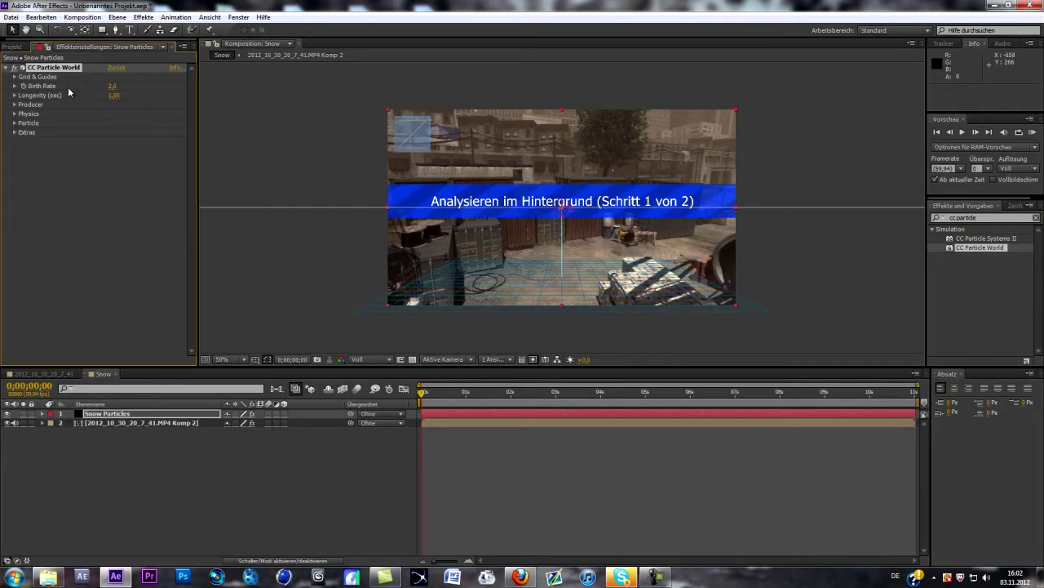
# Once the gameplay layer's camera analysis finishes, create the 3D tracker camera (Kamera erstellen)
pyautogui.click(111, 423)
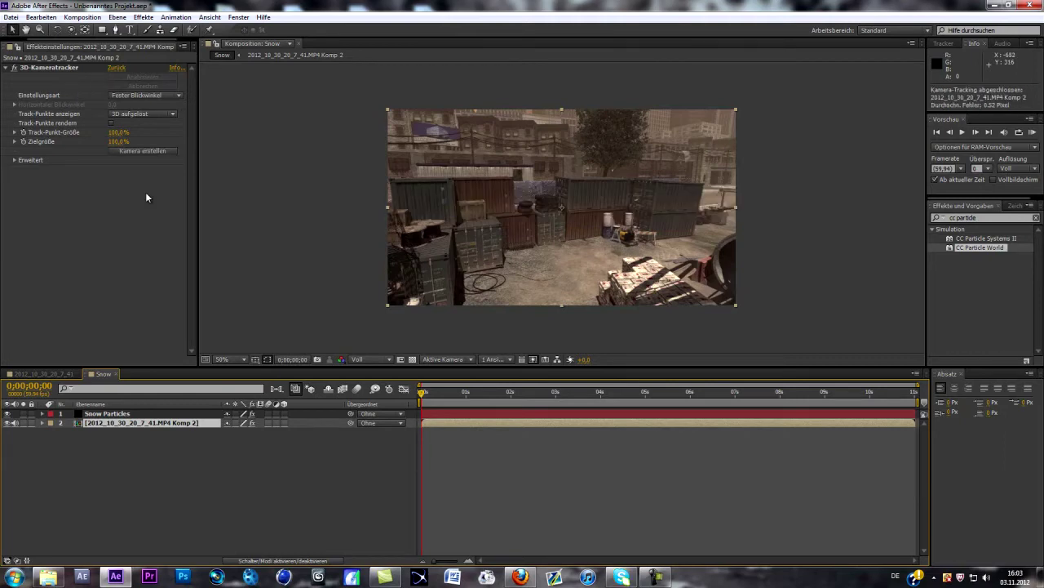
pyautogui.click(159, 151)
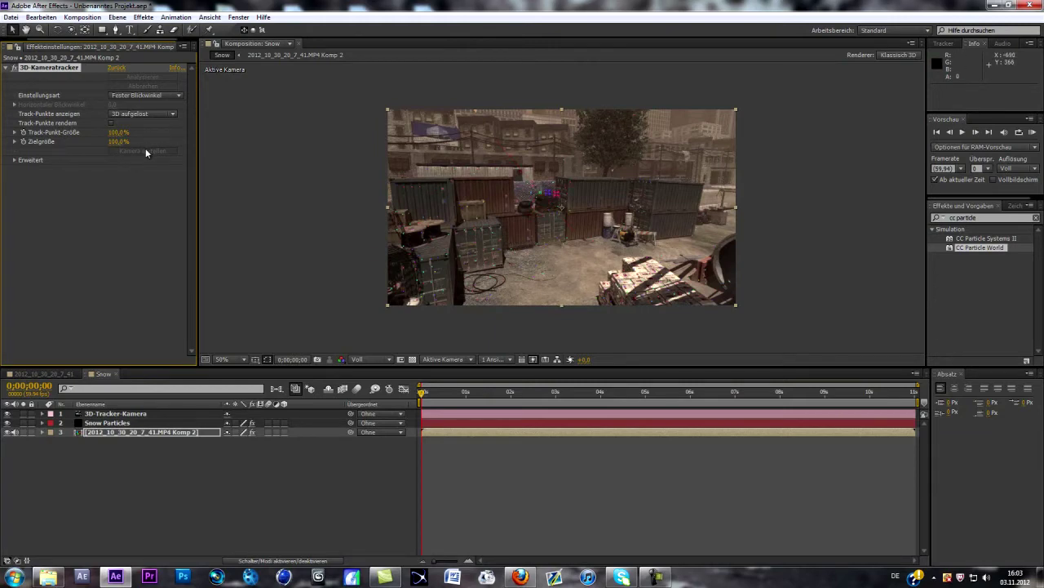
pyautogui.click(130, 414)
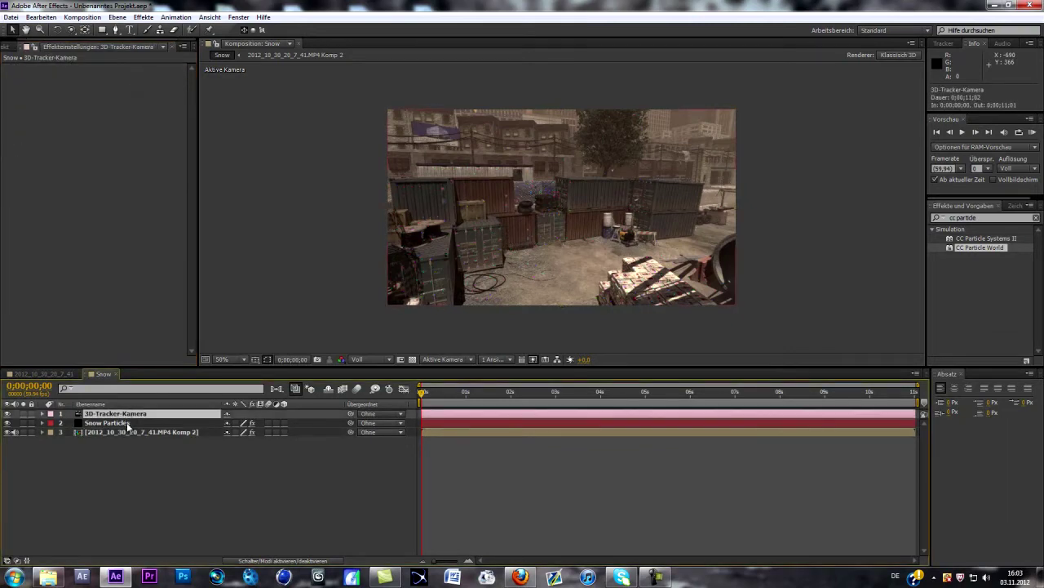
pyautogui.click(132, 430)
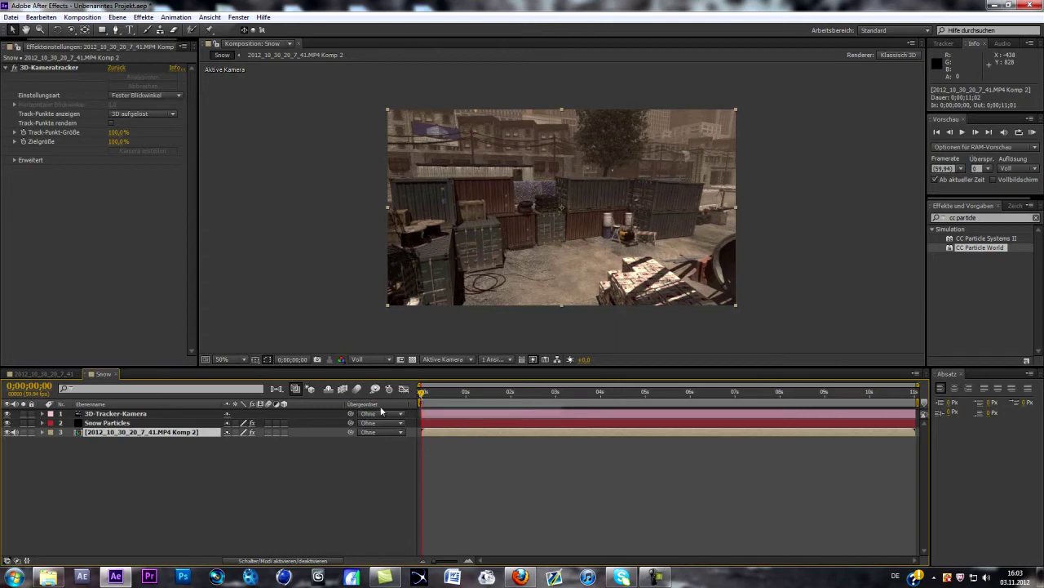
# Expand the Snow Particles layer's CC Particle World Producer settings
pyautogui.click(115, 413)
pyautogui.click(106, 423)
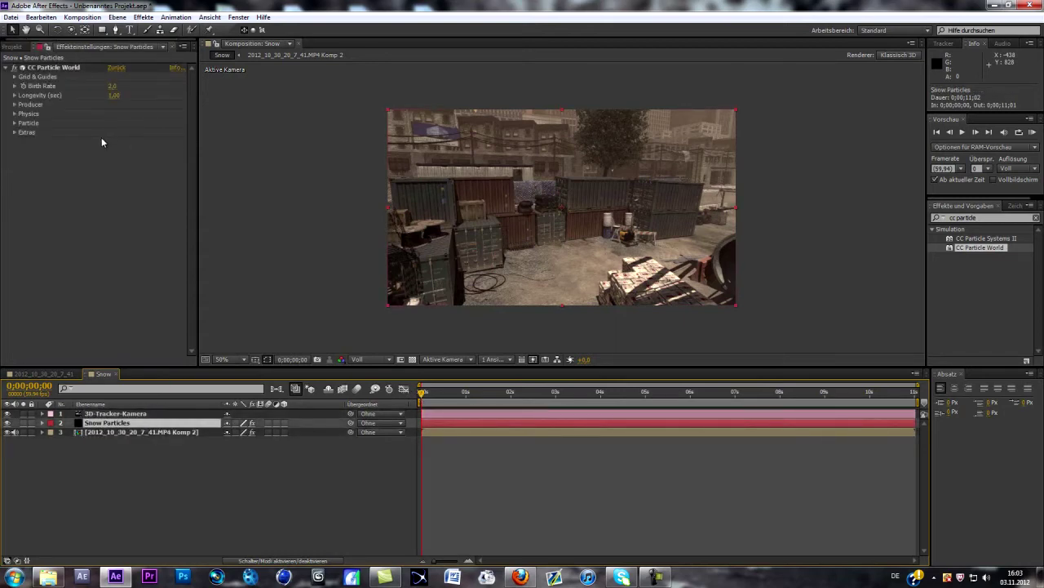
pyautogui.click(14, 77)
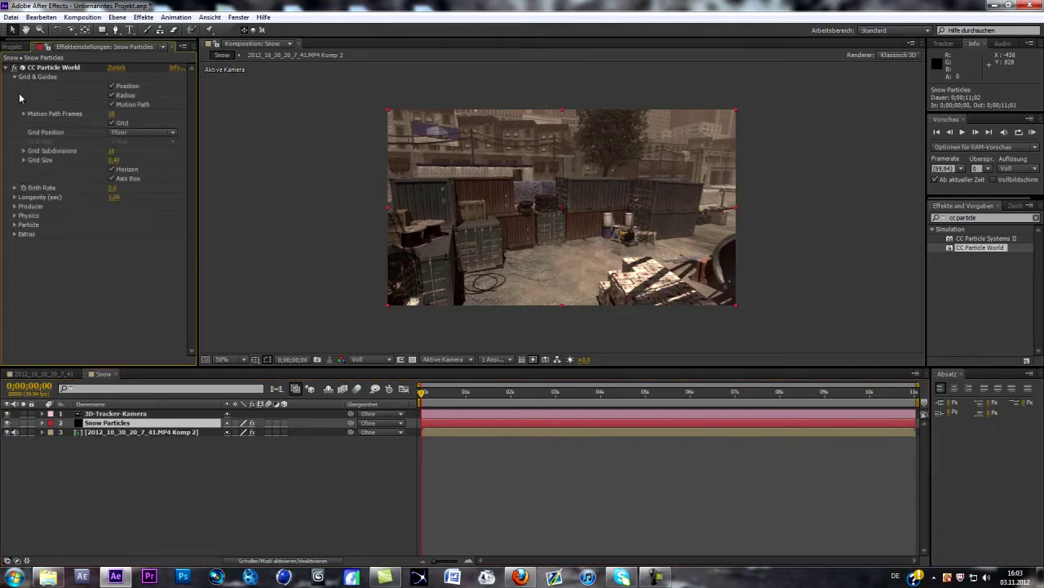
pyautogui.click(7, 68)
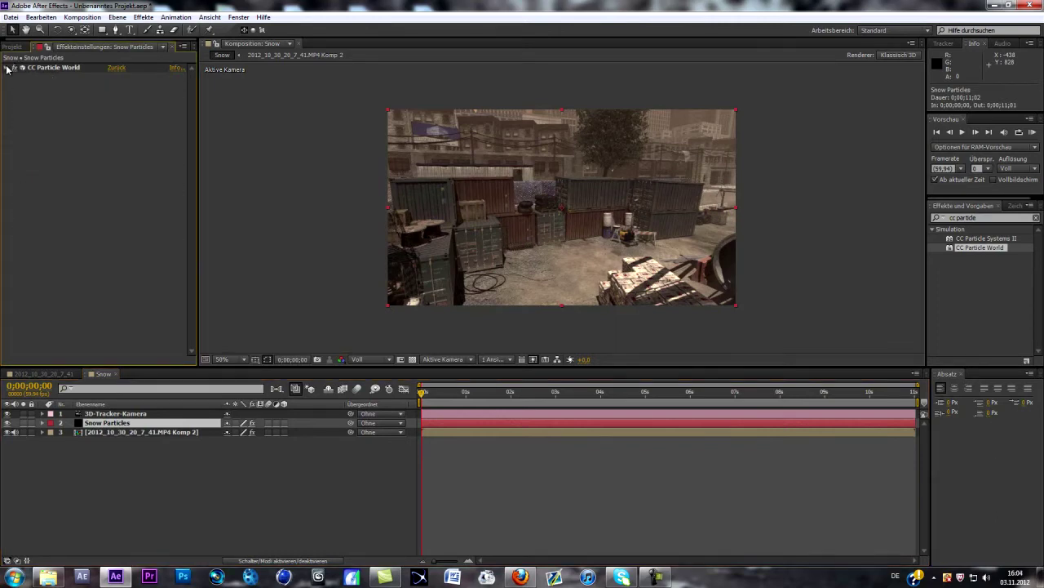
pyautogui.click(7, 68)
pyautogui.click(14, 76)
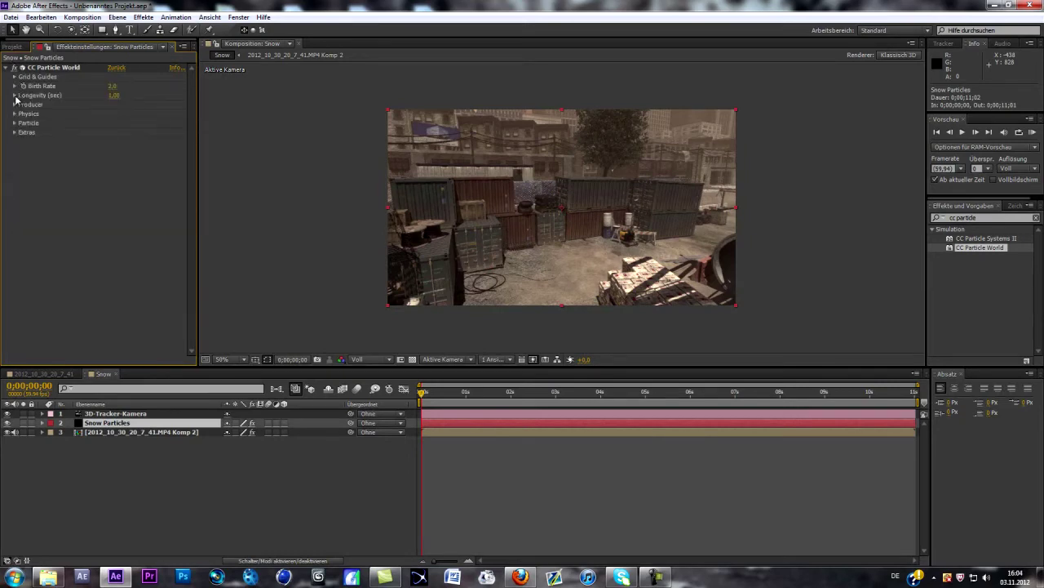
pyautogui.click(14, 106)
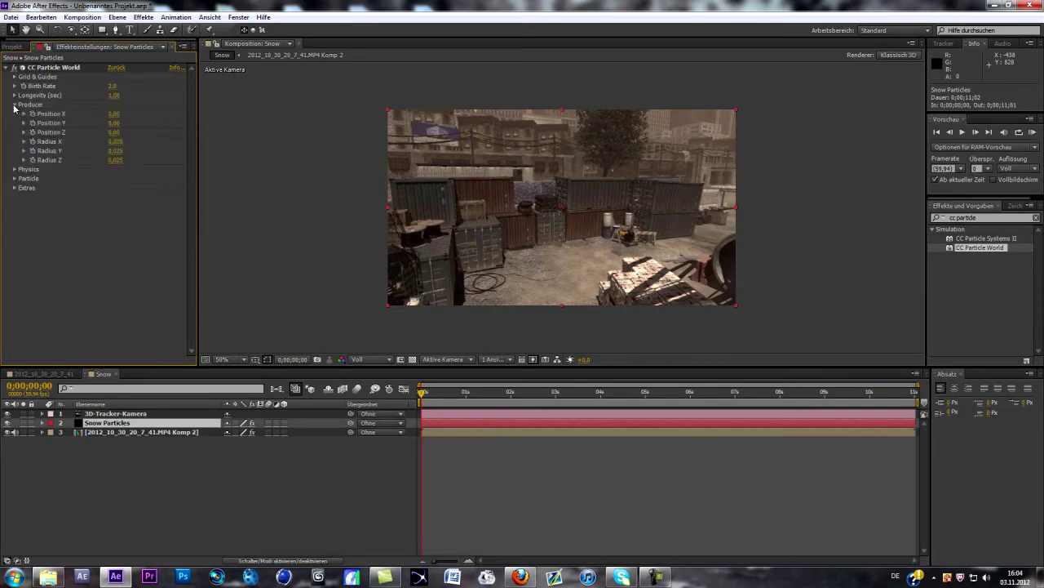
# Move the emitter's Producer Position X to 0.17, checking the particles at later frames
pyautogui.moveTo(114, 113); pyautogui.dragTo(182, 138)
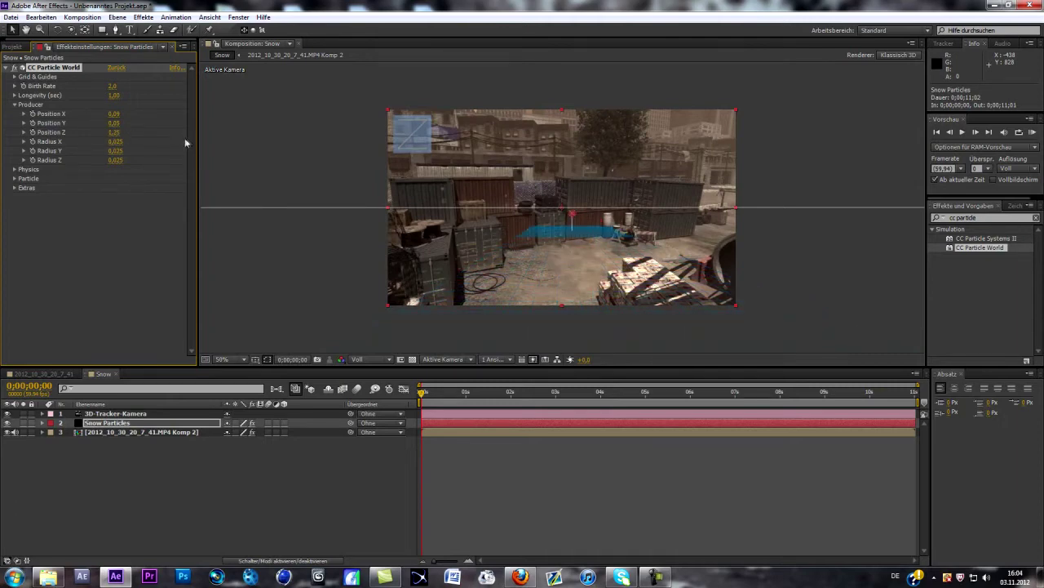
pyautogui.click(527, 393)
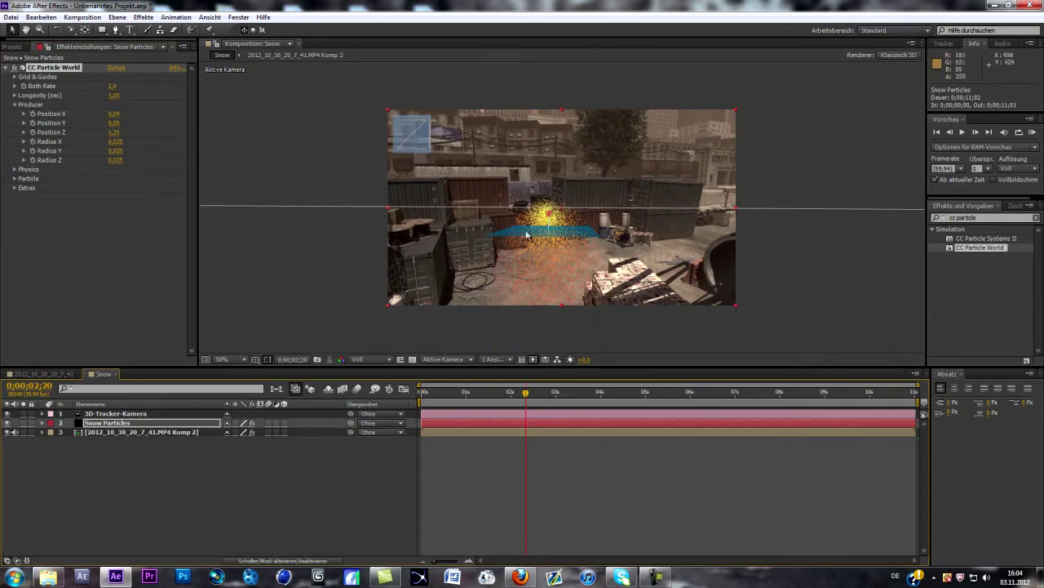
pyautogui.moveTo(114, 113); pyautogui.dragTo(177, 134)
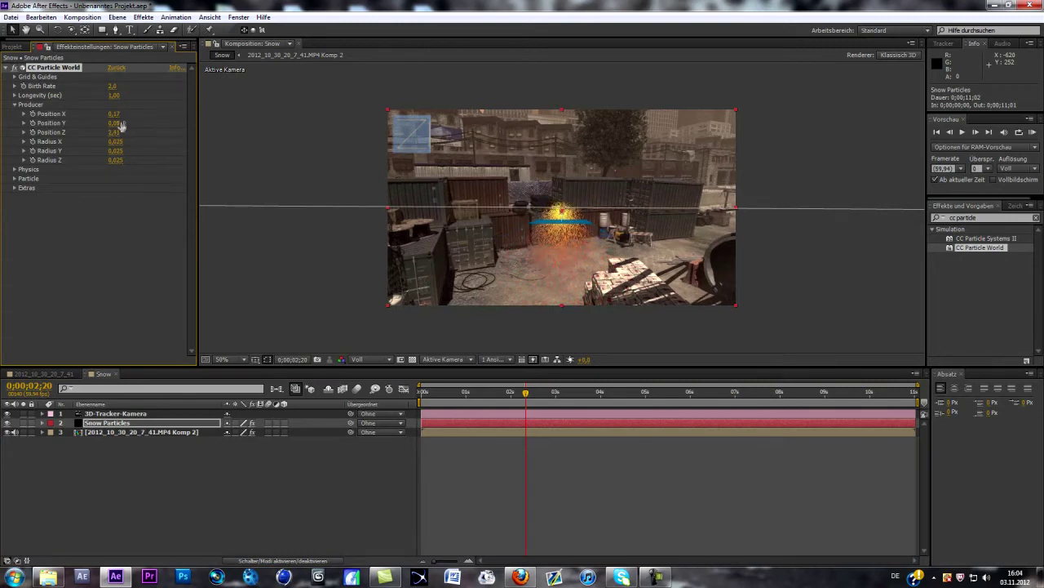
pyautogui.moveTo(526, 392); pyautogui.dragTo(554, 393)
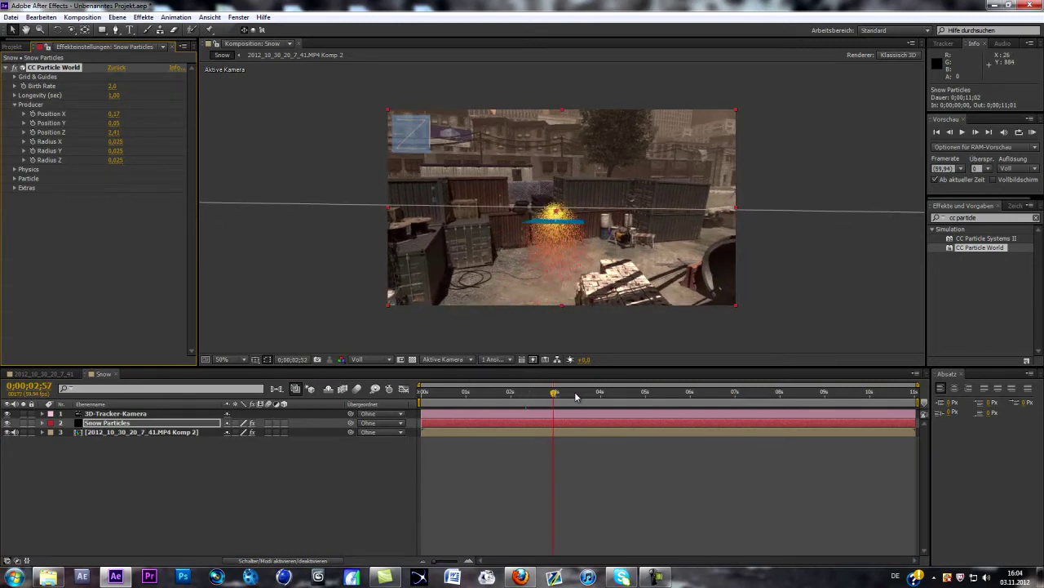
pyautogui.press('space')
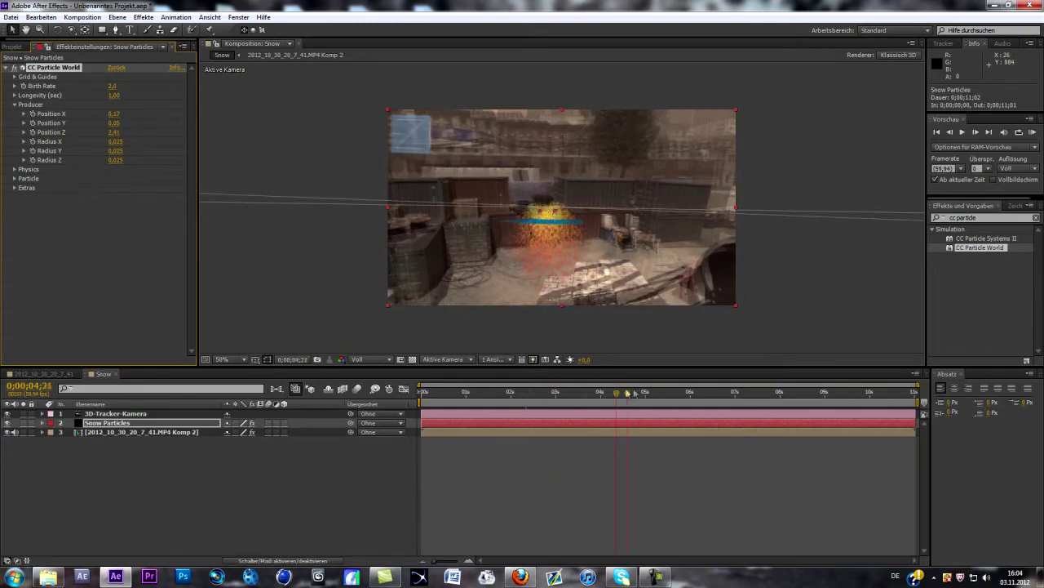
pyautogui.click(537, 391)
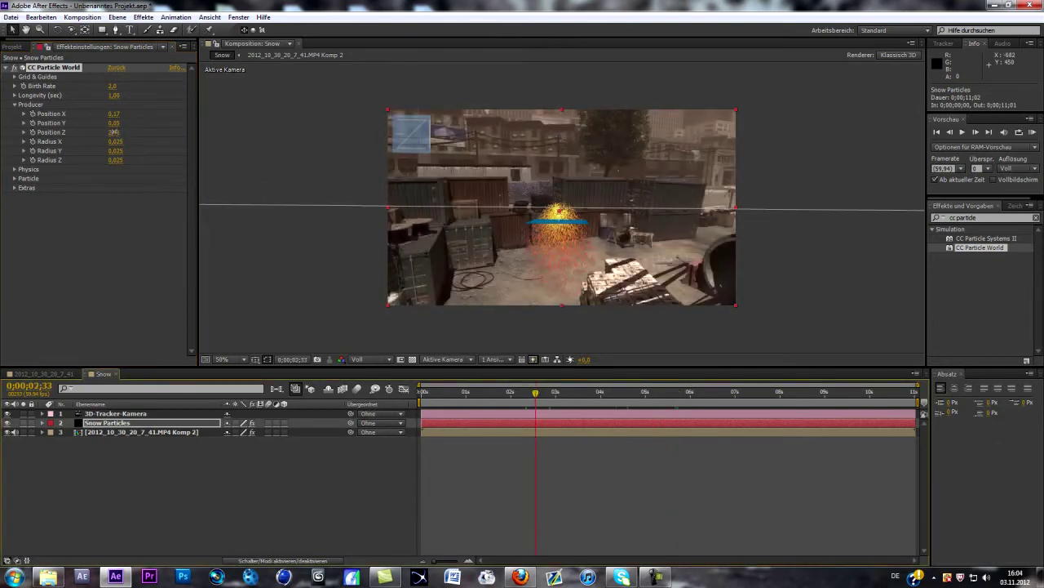
# Push Producer Position Z to 3.26 and raise Y to -1.78, well above the scene
pyautogui.moveTo(114, 131); pyautogui.dragTo(166, 136)
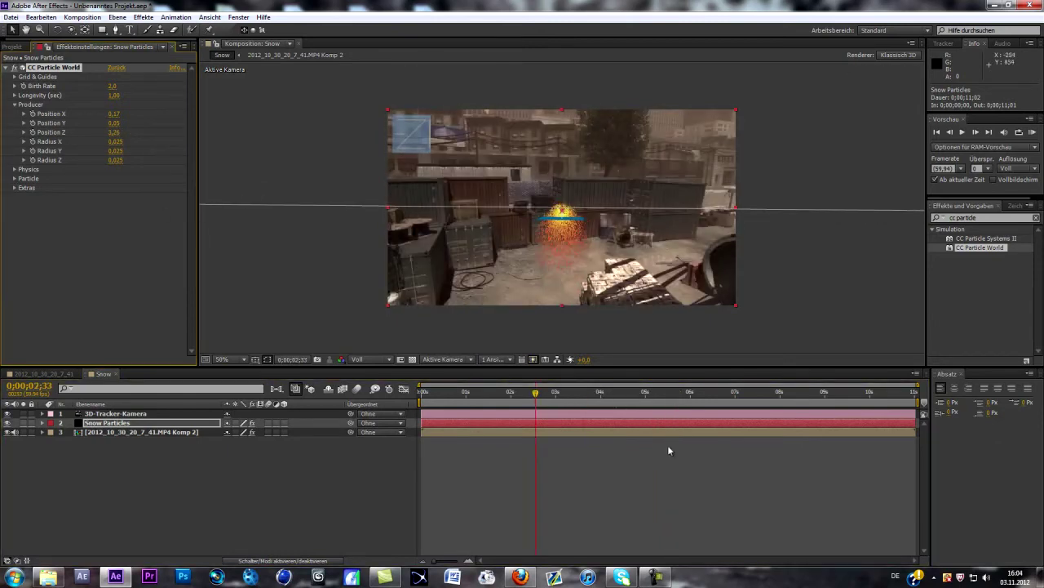
pyautogui.moveTo(535, 393); pyautogui.dragTo(608, 392)
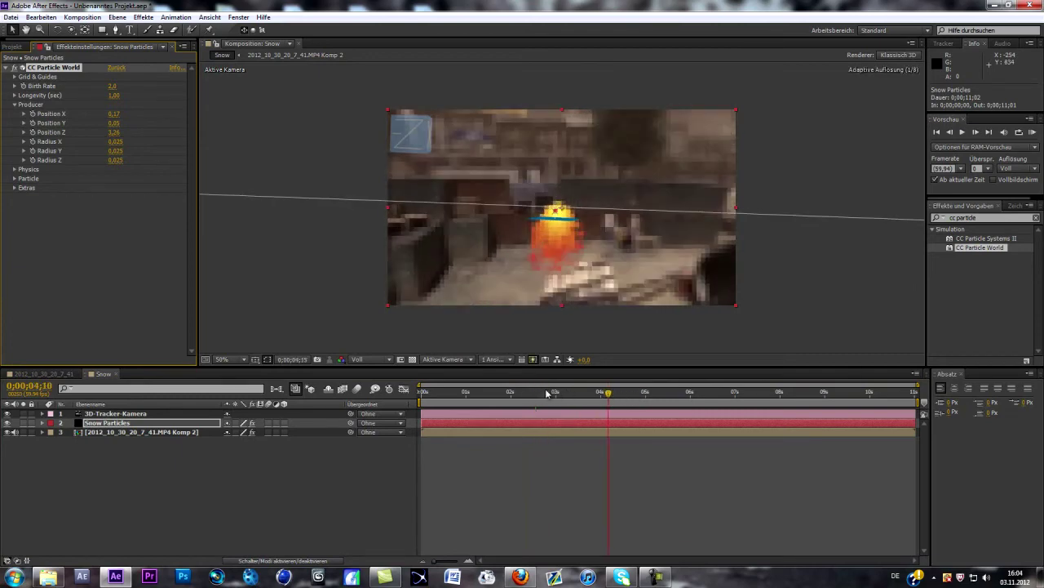
pyautogui.moveTo(540, 393); pyautogui.dragTo(524, 392)
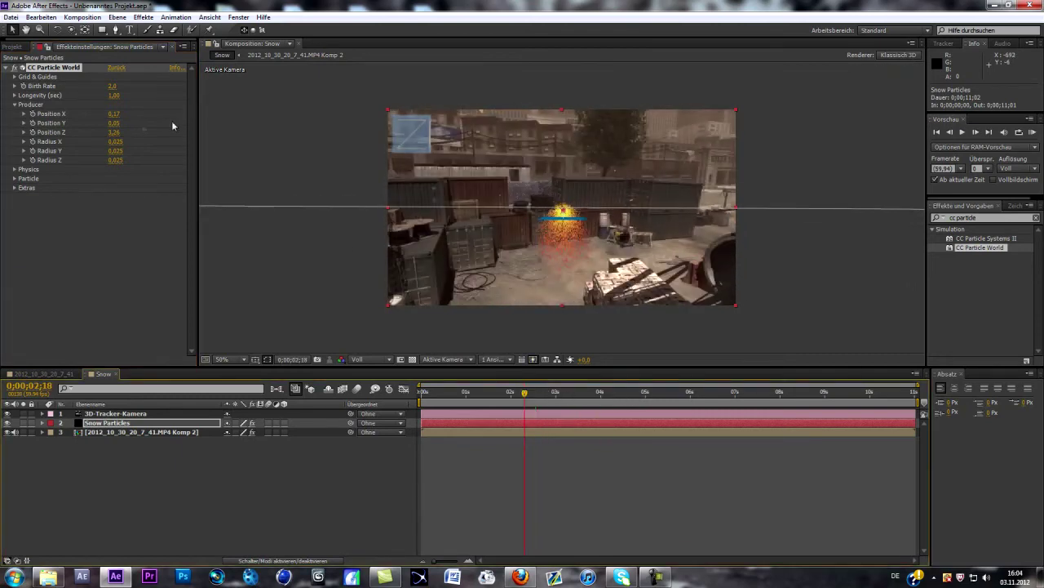
pyautogui.moveTo(114, 122); pyautogui.dragTo(51, 114)
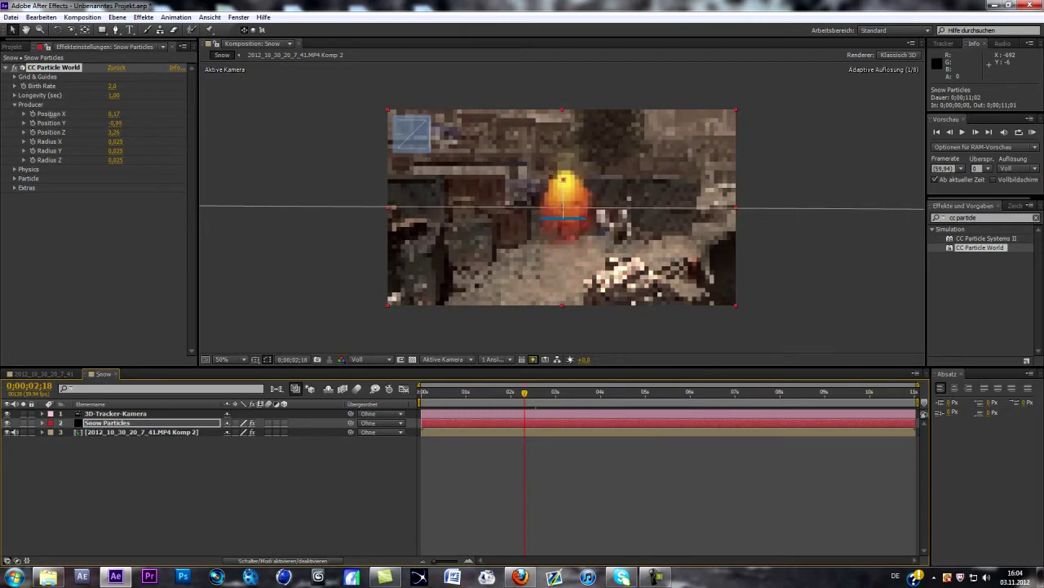
pyautogui.moveTo(114, 122); pyautogui.dragTo(22, 113)
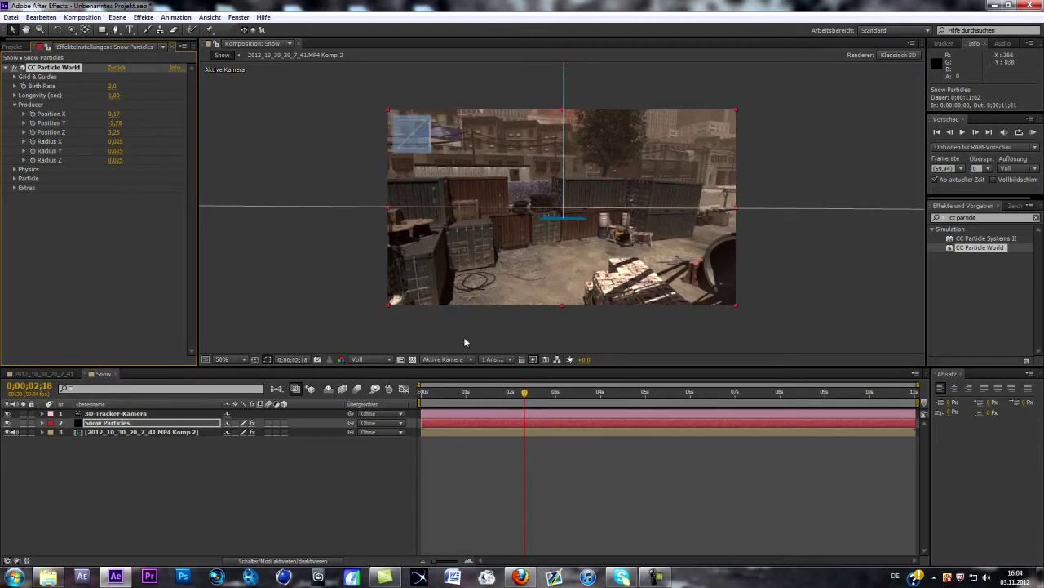
pyautogui.moveTo(525, 394); pyautogui.dragTo(481, 394)
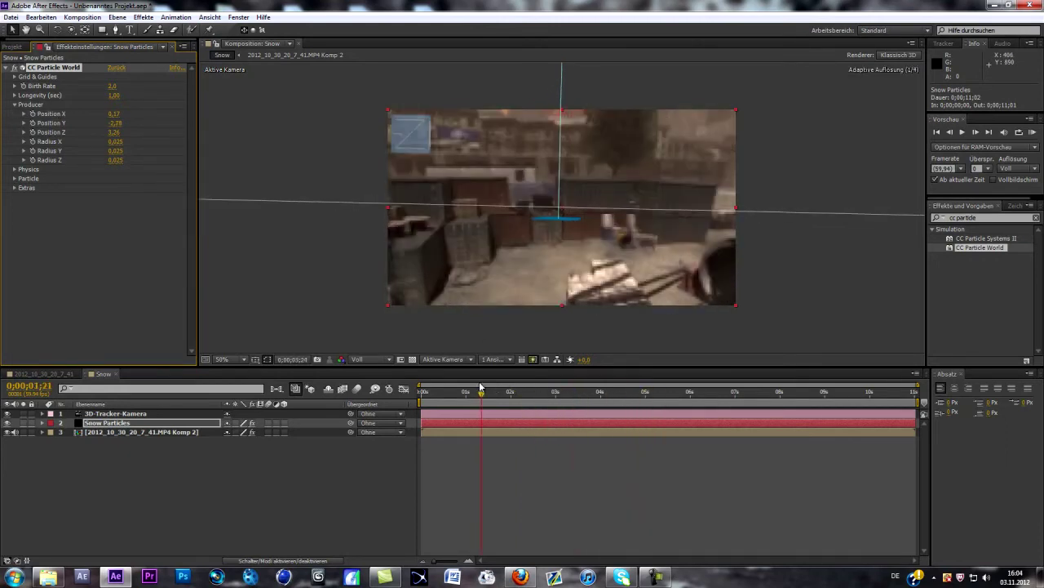
# Open CC Particle World's Physics group and raise Velocity to 5.55
pyautogui.click(15, 104)
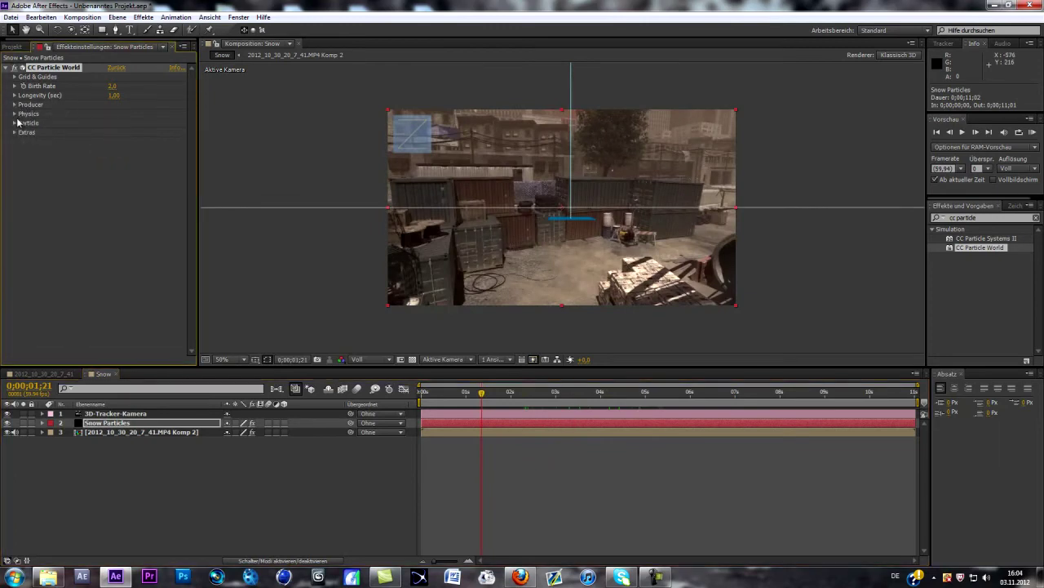
pyautogui.click(14, 114)
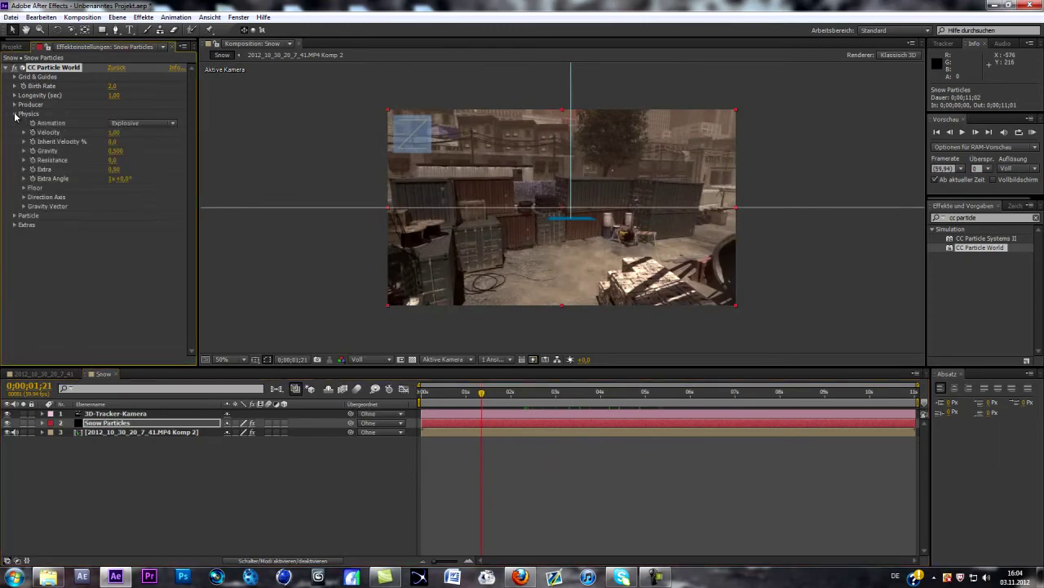
pyautogui.click(115, 132)
pyautogui.write('4')
pyautogui.press('Return')
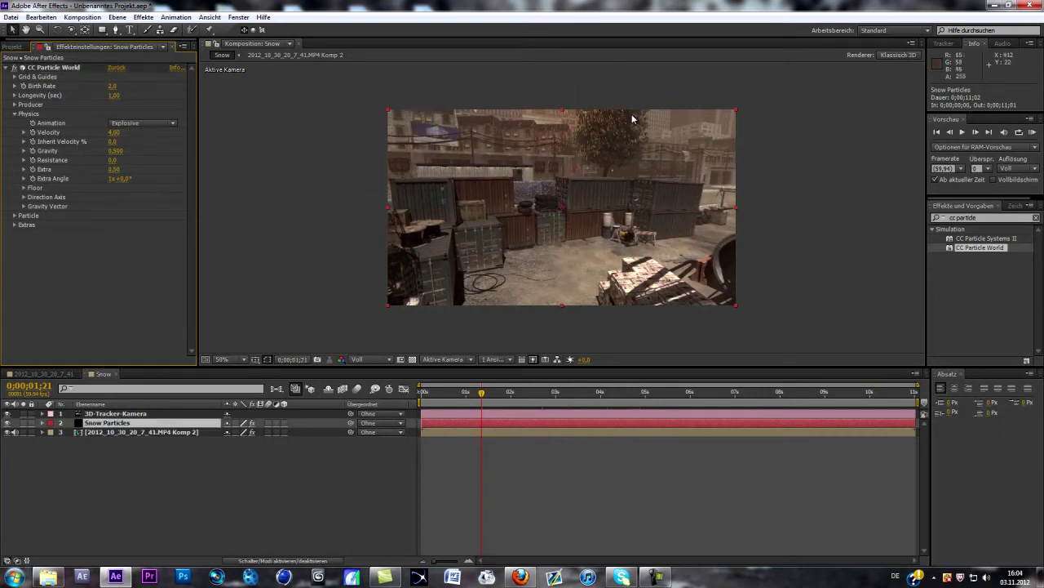
pyautogui.moveTo(114, 132); pyautogui.dragTo(206, 136)
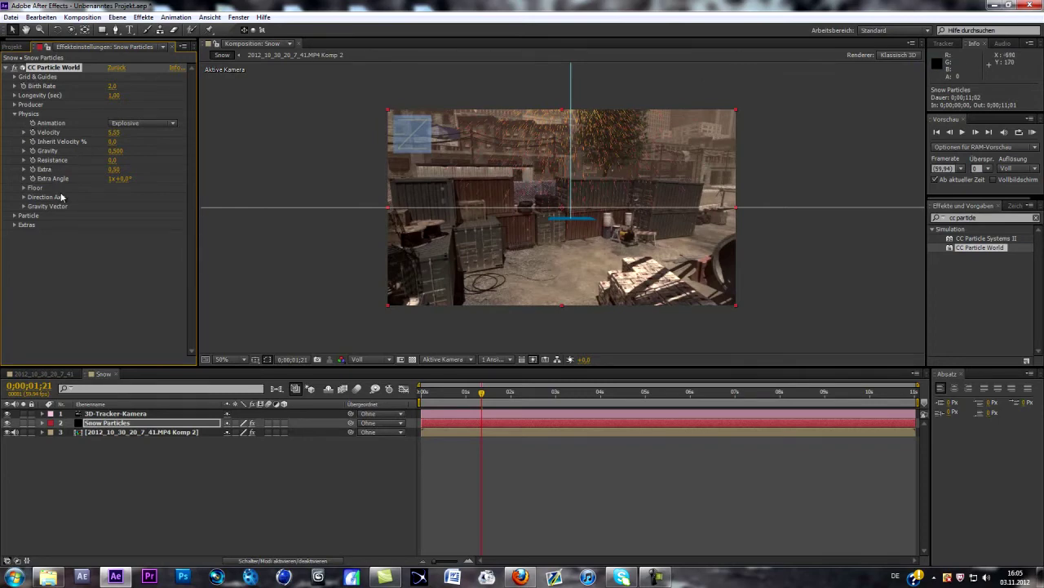
# Lower the Physics Gravity to 0.100
pyautogui.click(13, 216)
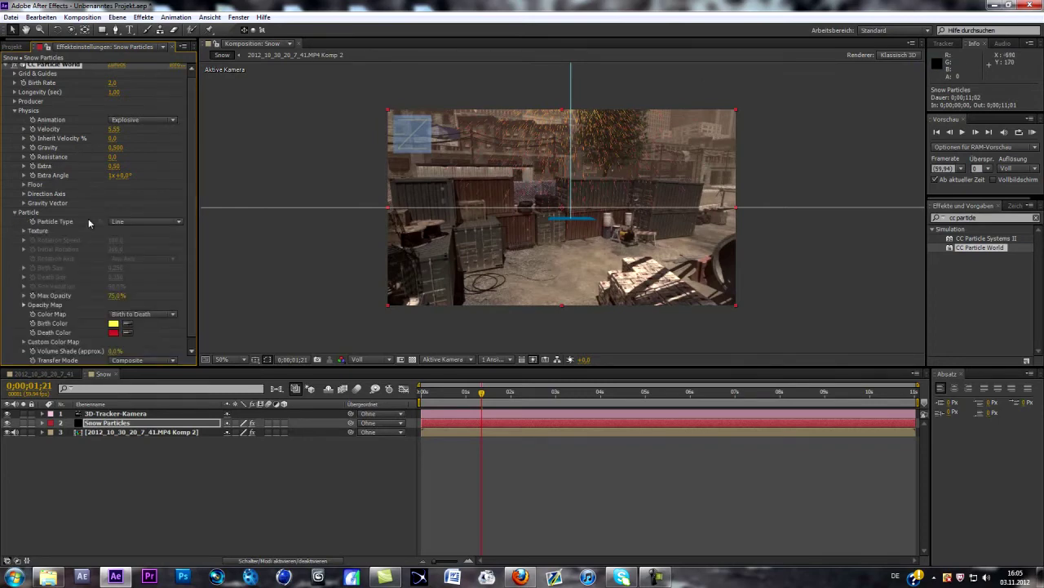
pyautogui.click(116, 148)
pyautogui.press('Return')
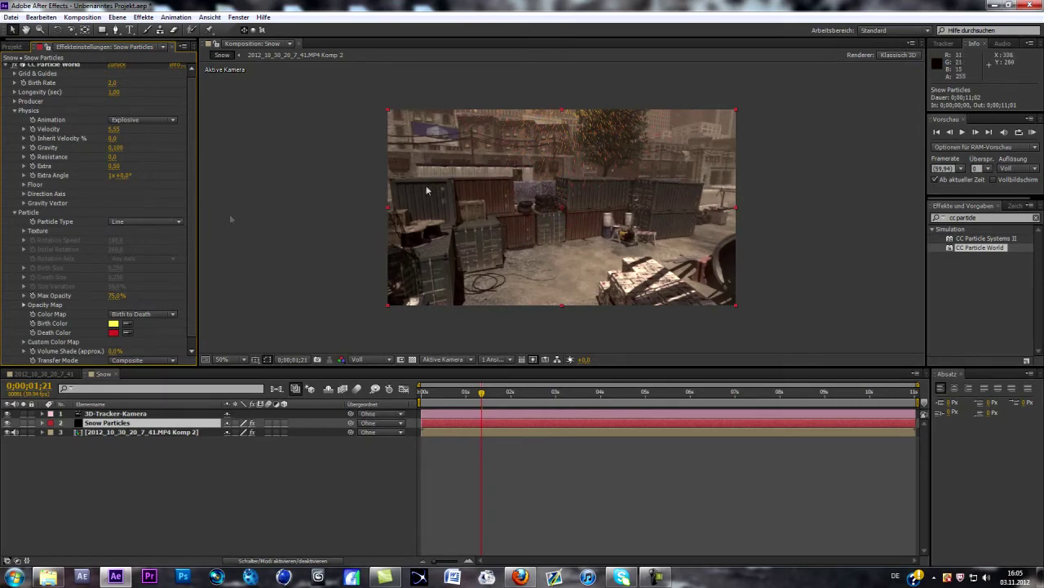
# Make the particles Faded Spheres with Birth Size 2.63 and Death Size 1.15
pyautogui.click(171, 223)
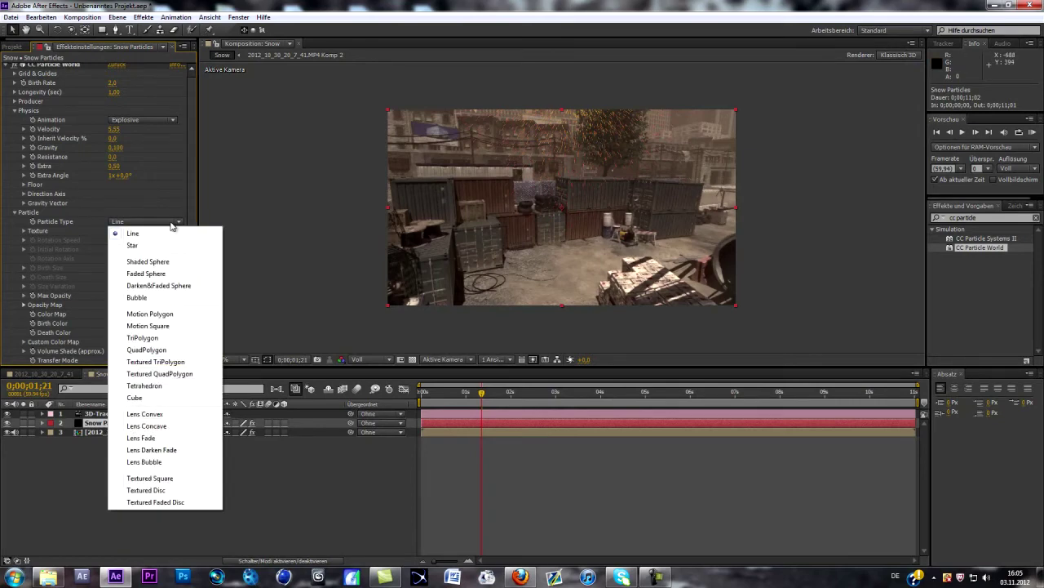
pyautogui.click(147, 274)
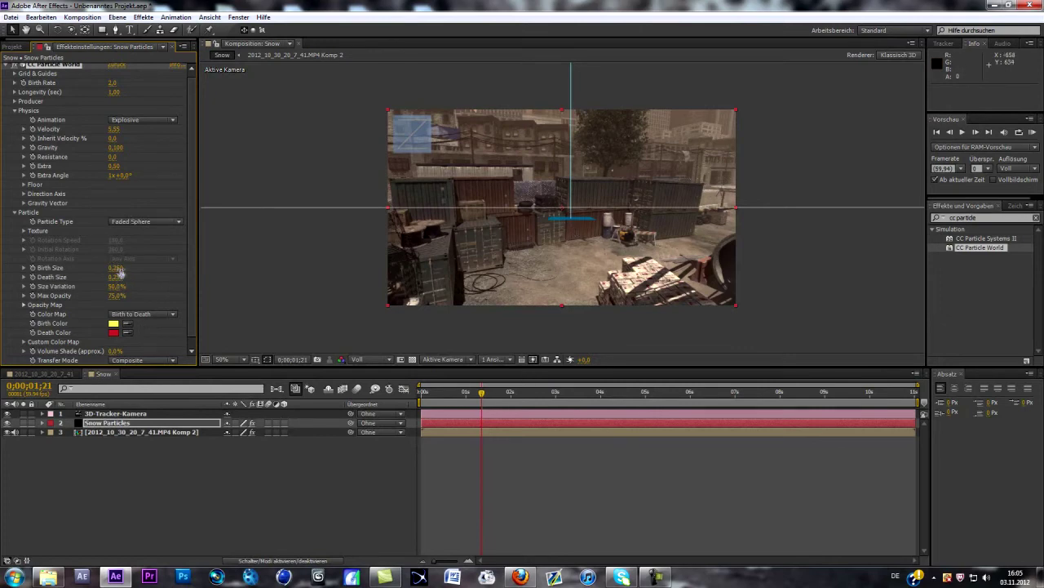
pyautogui.moveTo(115, 267); pyautogui.dragTo(150, 266)
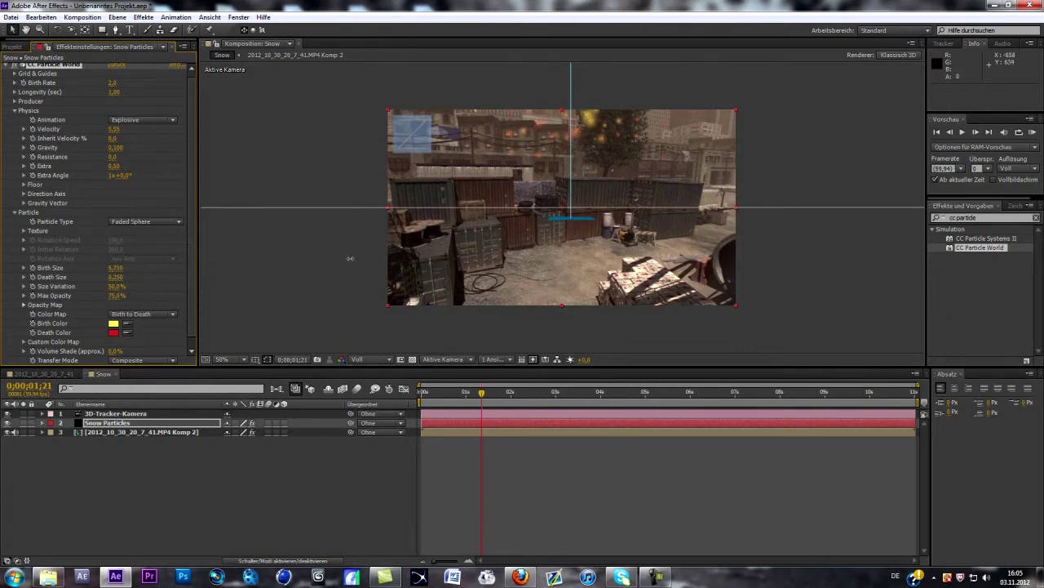
pyautogui.moveTo(117, 277); pyautogui.dragTo(162, 276)
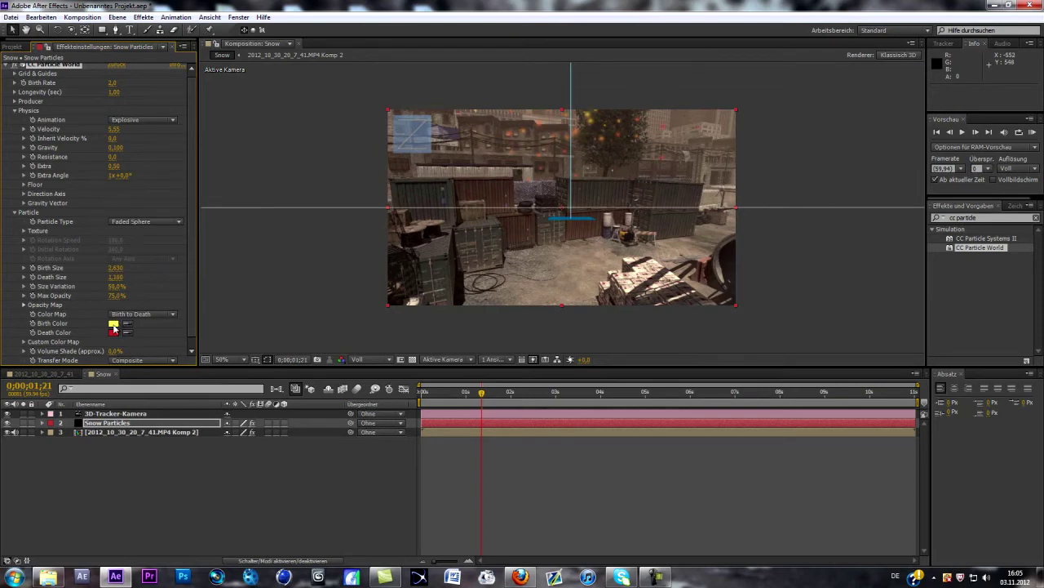
pyautogui.click(113, 325)
# Set the Birth Color to white FFFFFF and the Death Color to pale grey C2C2C2
pyautogui.click(12, 25)
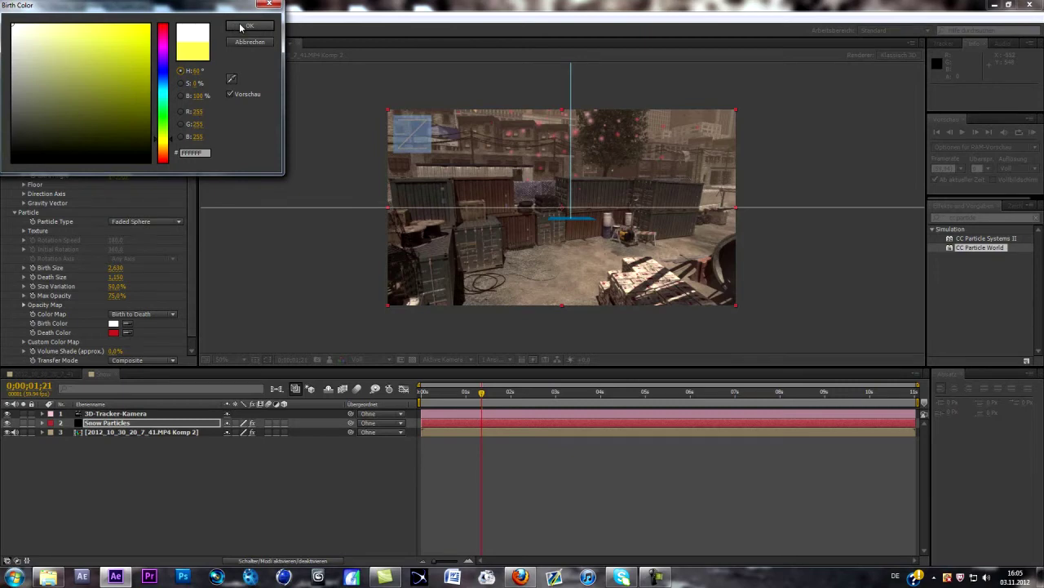
pyautogui.click(241, 27)
pyautogui.click(113, 332)
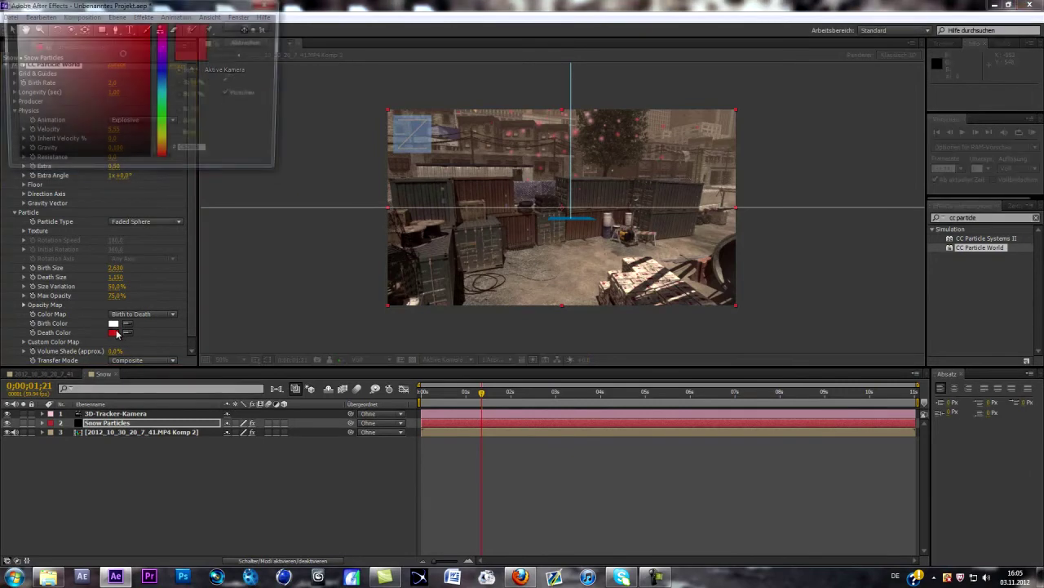
pyautogui.moveTo(23, 90); pyautogui.dragTo(22, 62)
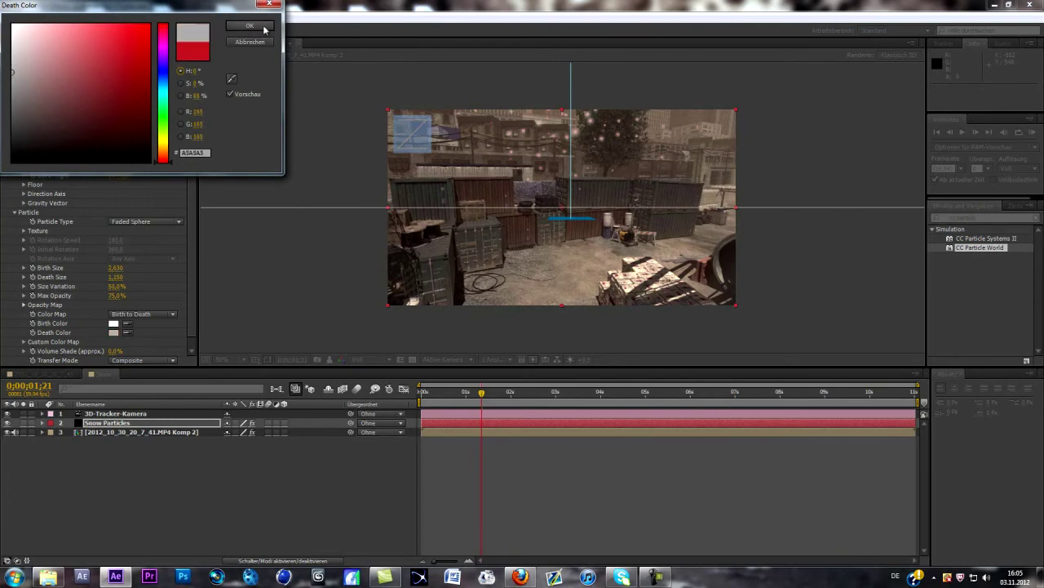
pyautogui.click(249, 26)
pyautogui.click(113, 332)
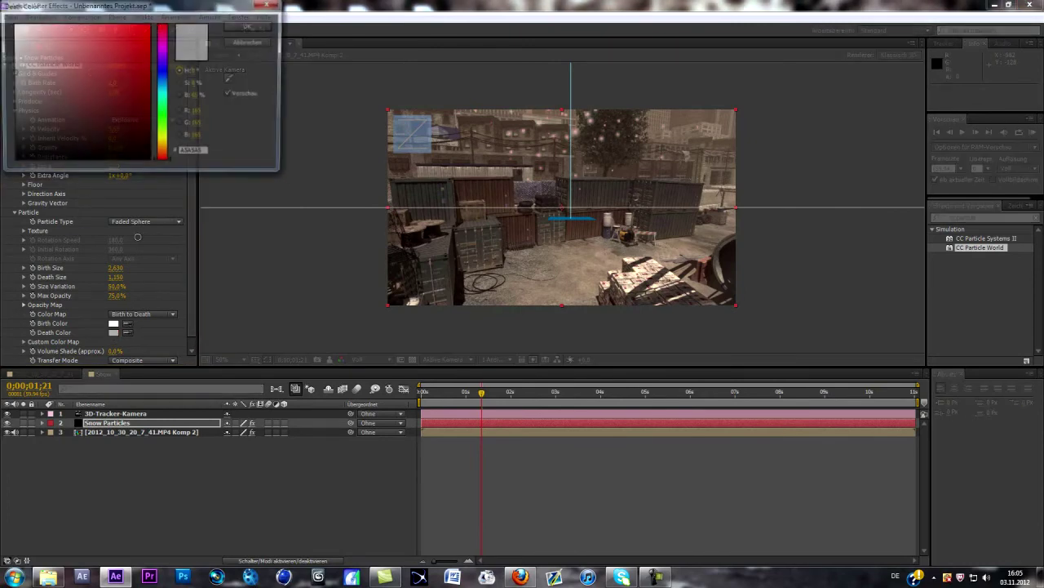
pyautogui.click(12, 55)
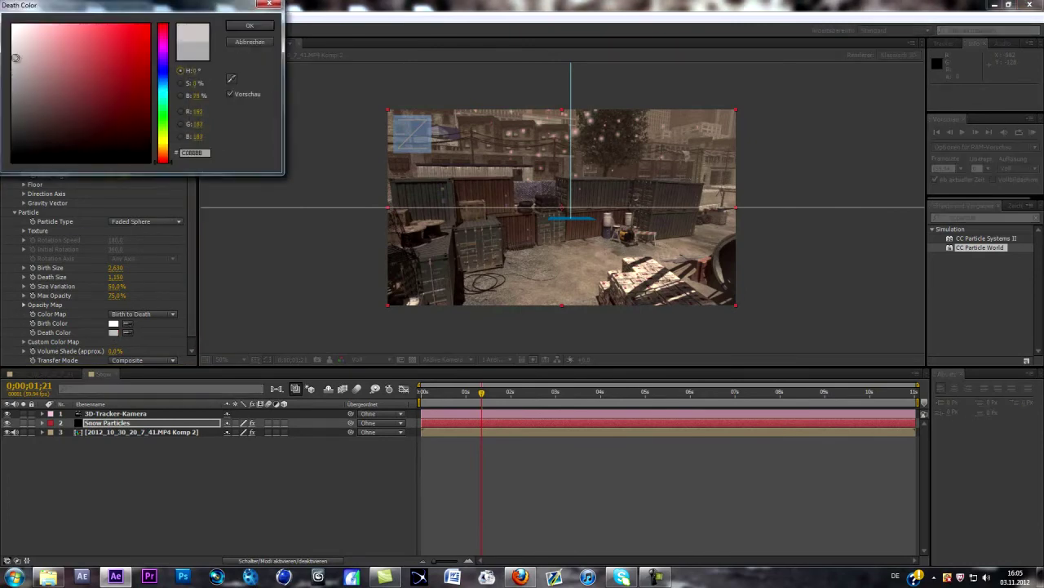
pyautogui.click(261, 30)
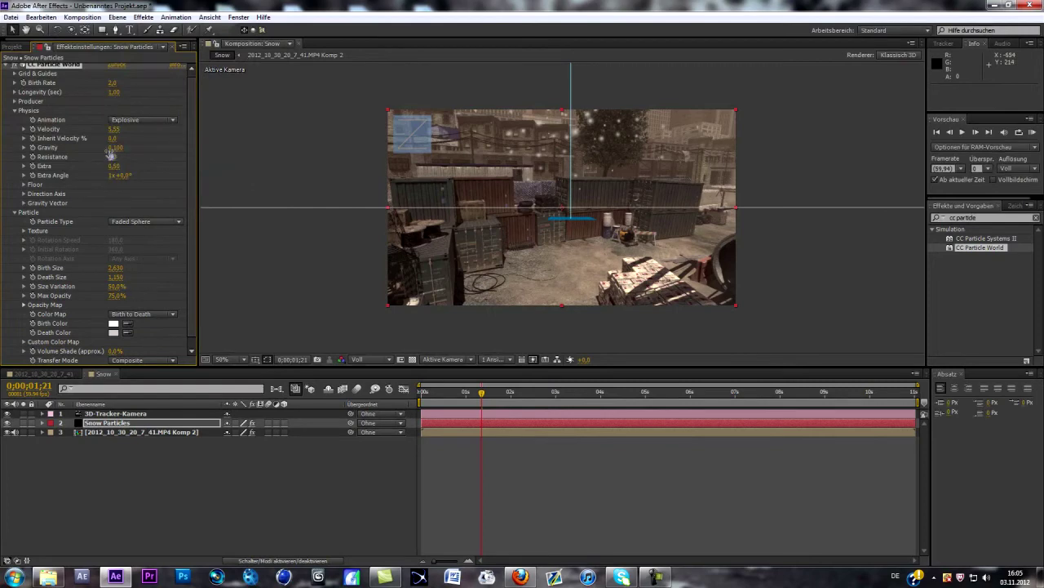
# Widen Producer Radius X, Y, Z to about 6.6, 3.6, 6.8 and raise the Birth Rate
pyautogui.scroll(-1, 128, 201)
pyautogui.scroll(2, 127, 202)
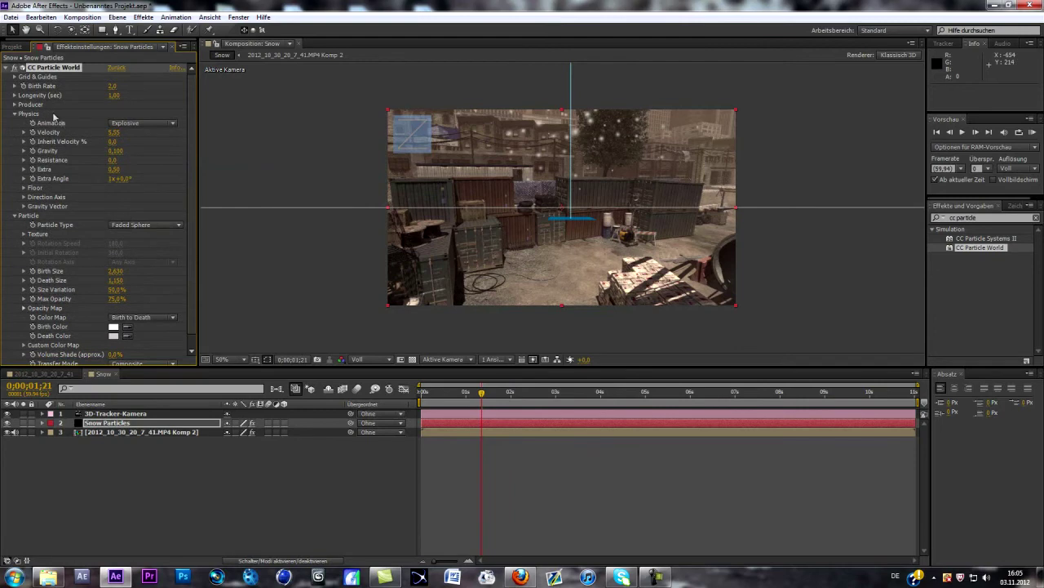
pyautogui.click(13, 104)
pyautogui.moveTo(117, 141); pyautogui.dragTo(294, 146)
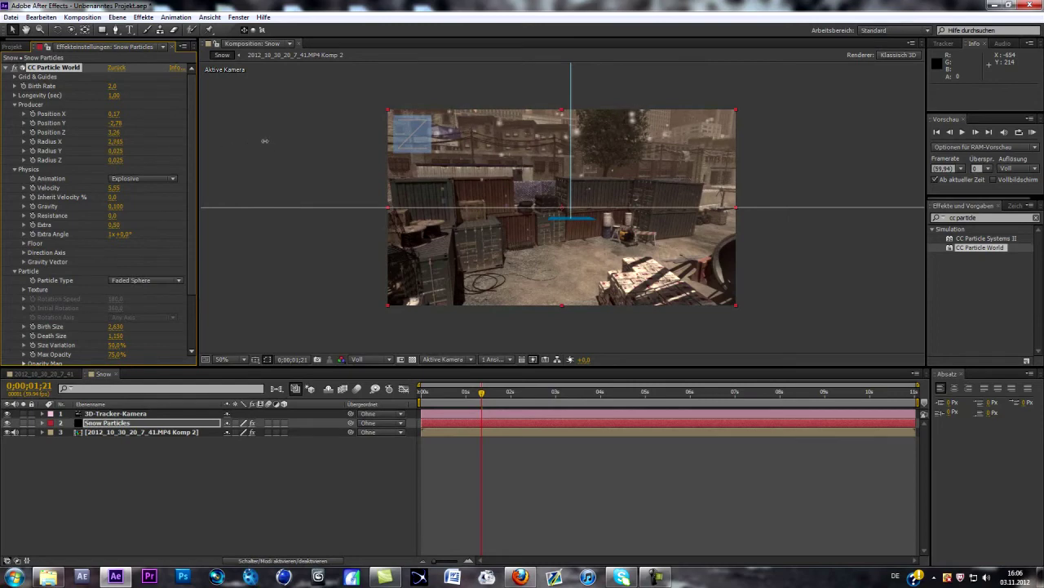
pyautogui.moveTo(116, 150); pyautogui.dragTo(239, 152)
pyautogui.moveTo(123, 162); pyautogui.dragTo(335, 152)
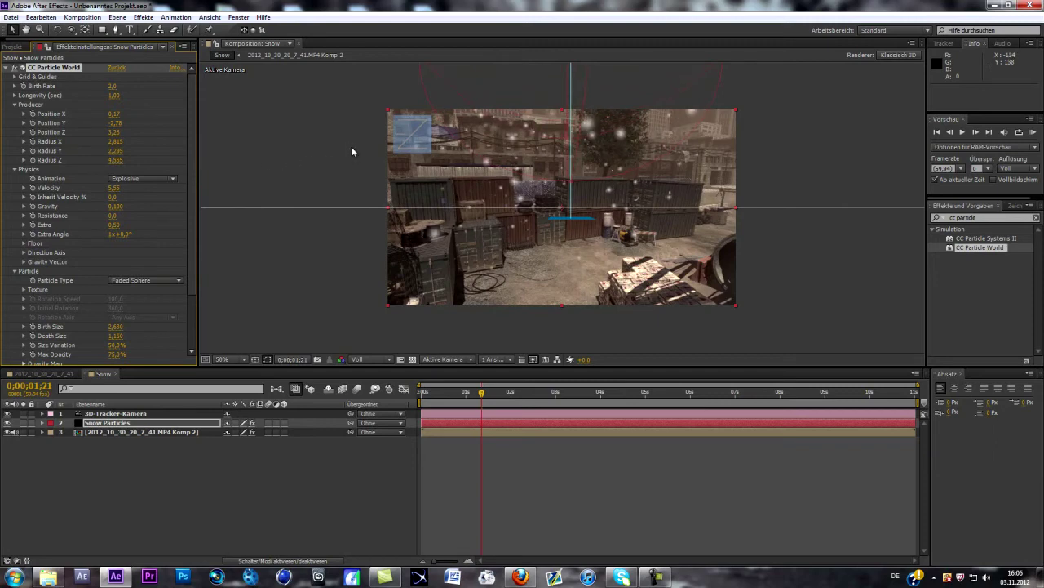
pyautogui.moveTo(135, 157); pyautogui.dragTo(215, 158)
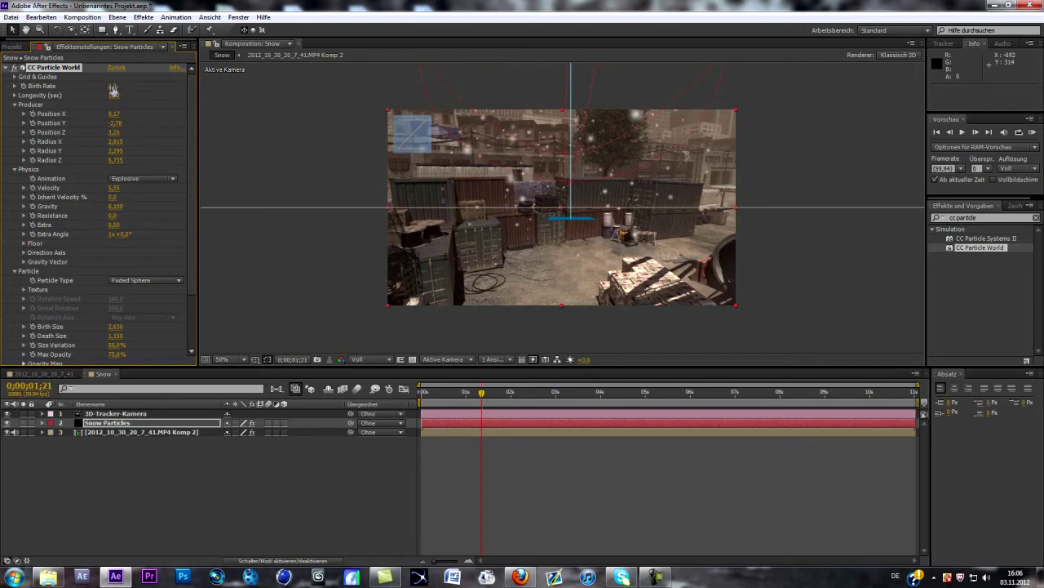
pyautogui.moveTo(113, 91); pyautogui.dragTo(137, 84)
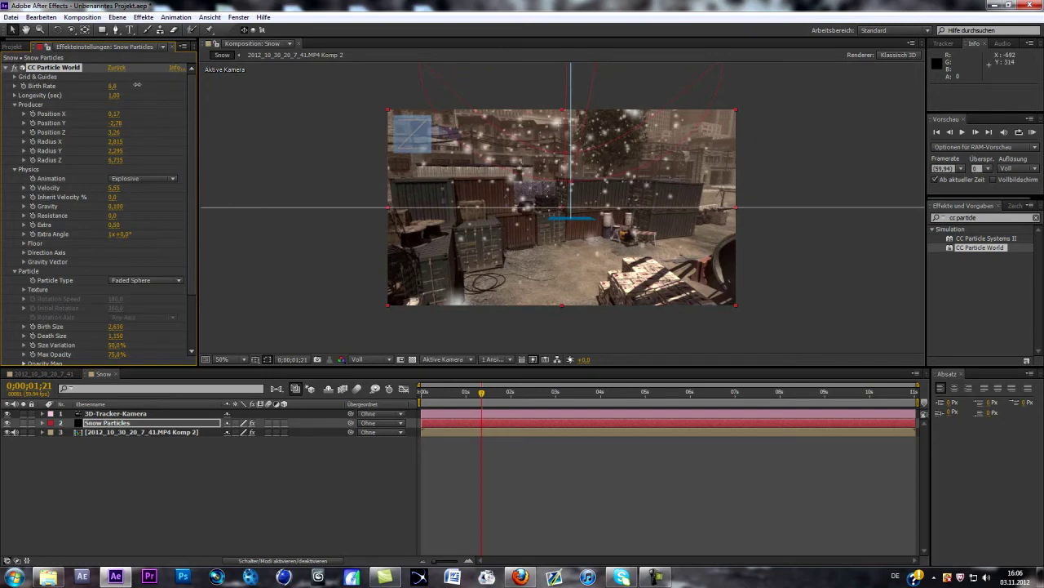
pyautogui.moveTo(115, 142); pyautogui.dragTo(305, 140)
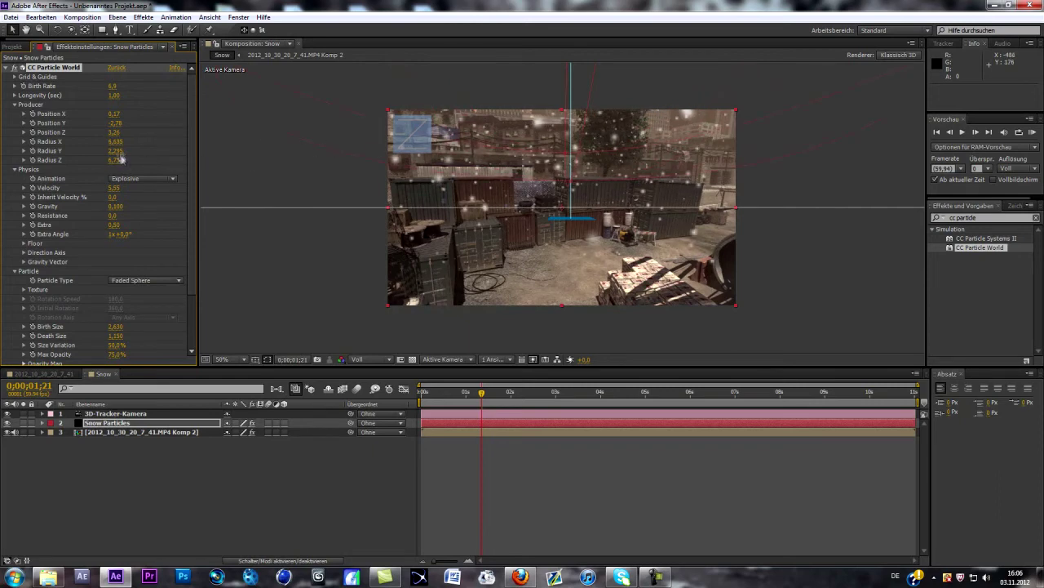
pyautogui.moveTo(116, 160); pyautogui.dragTo(186, 147)
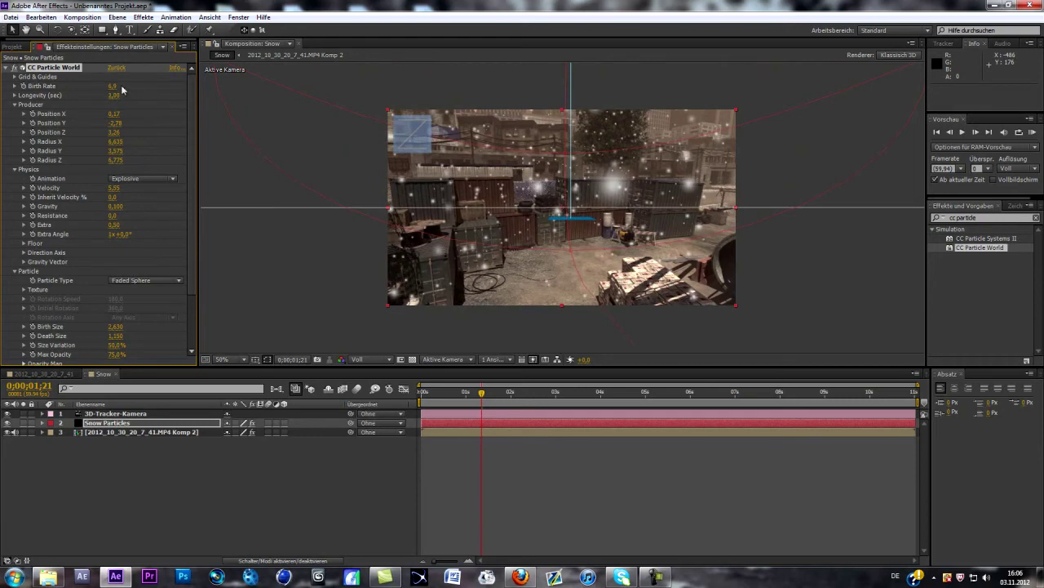
# Set Birth Rate to 5.4 and Longevity to about 2.61 seconds, checking later frames
pyautogui.moveTo(112, 87); pyautogui.dragTo(107, 91)
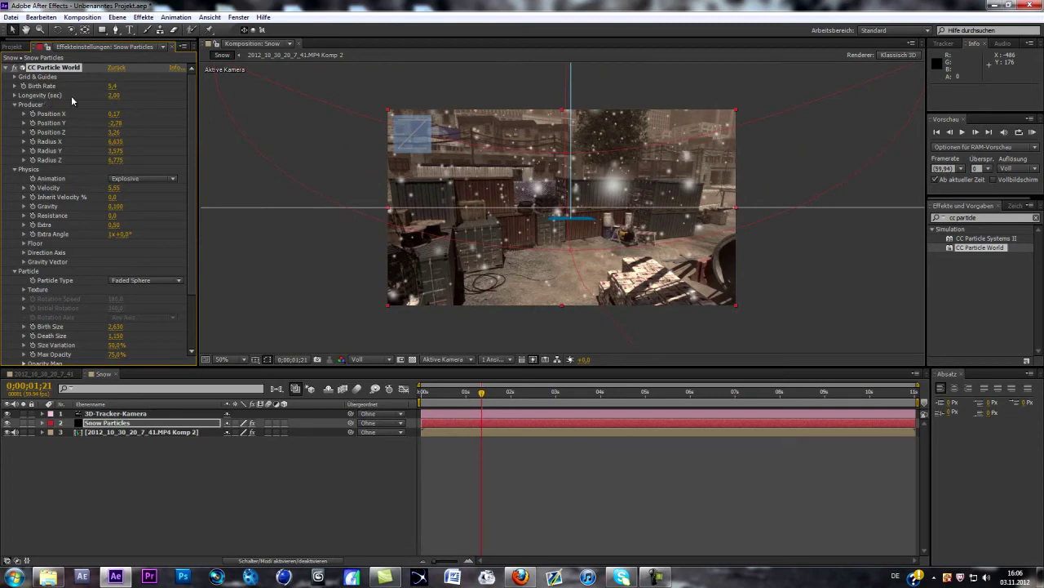
pyautogui.moveTo(113, 96); pyautogui.dragTo(117, 99)
pyautogui.moveTo(481, 393); pyautogui.dragTo(591, 394)
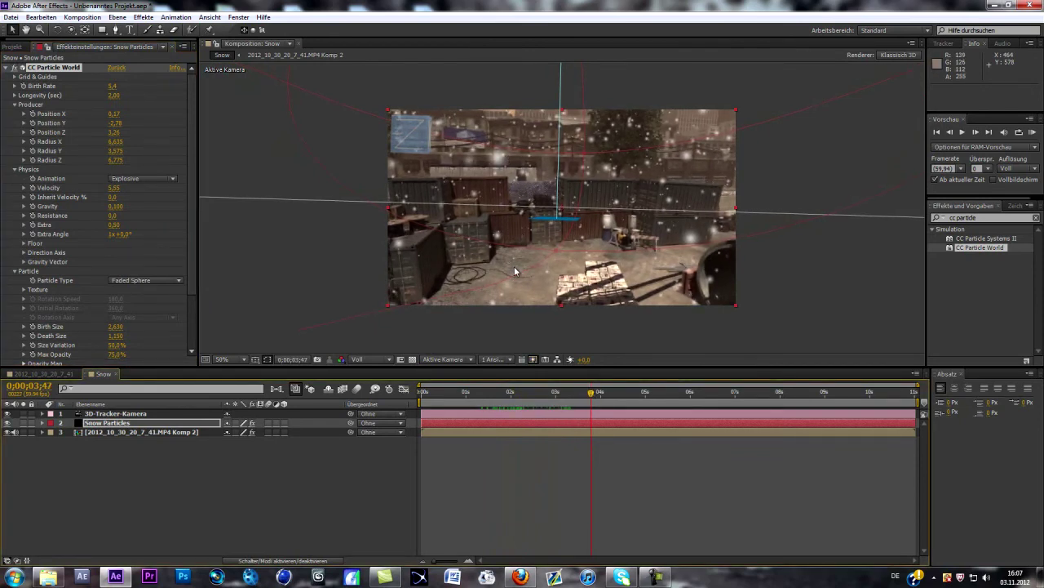
pyautogui.moveTo(115, 96)
pyautogui.mouseDown()
pyautogui.moveTo(140, 95)
pyautogui.moveTo(128, 95)
pyautogui.mouseUp()
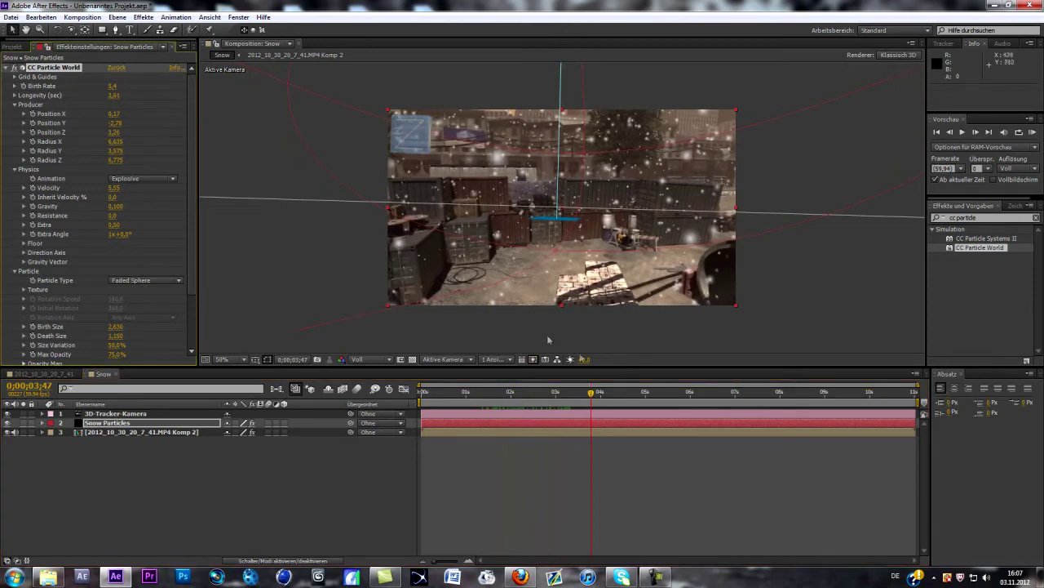
pyautogui.moveTo(591, 393); pyautogui.dragTo(696, 394)
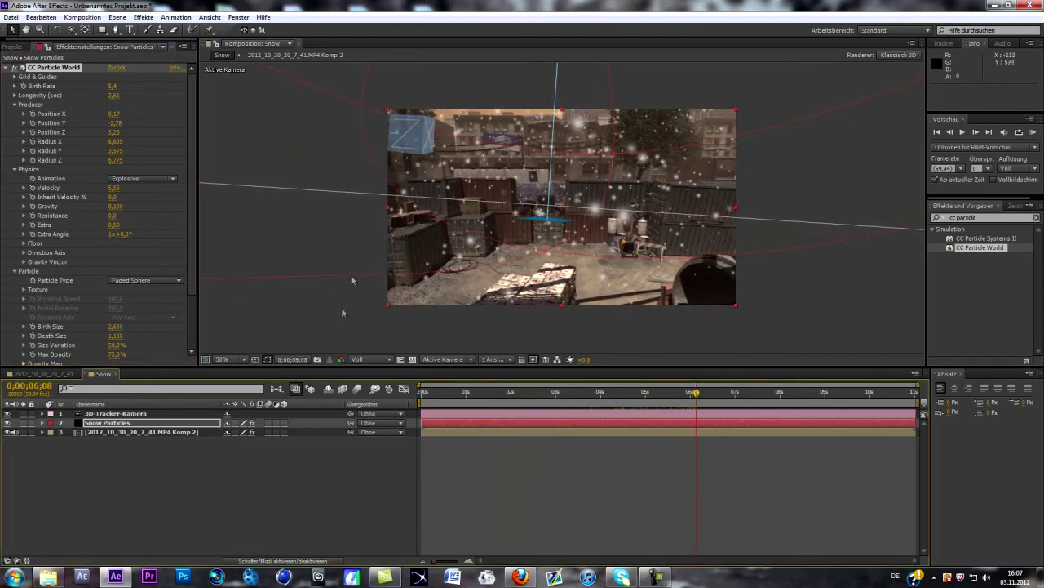
# Raise Producer Radius X from 6.635 to 6.985 and preview the snow at earlier and later frames
pyautogui.click(265, 442)
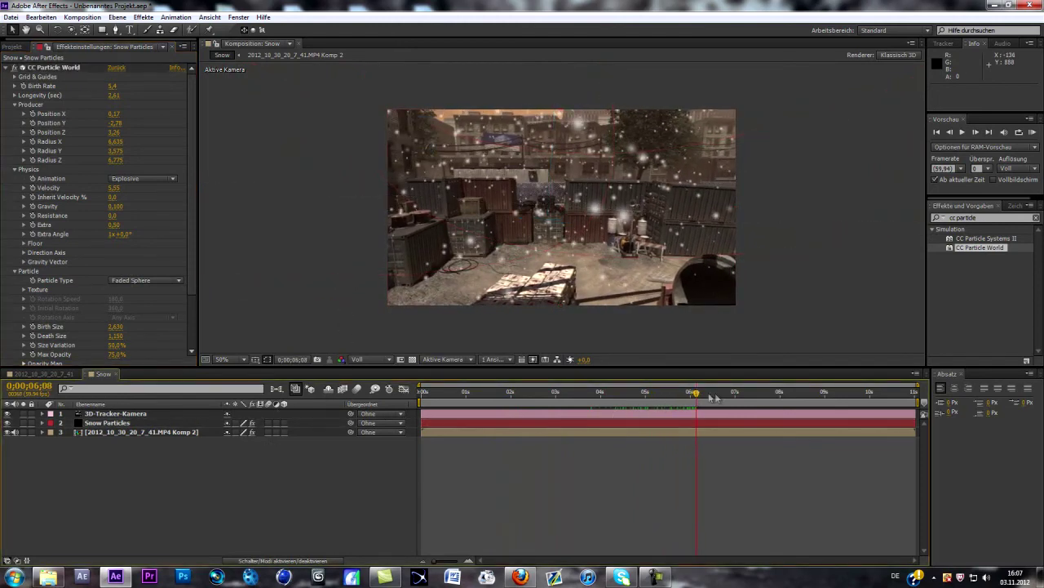
pyautogui.moveTo(696, 393); pyautogui.dragTo(560, 393)
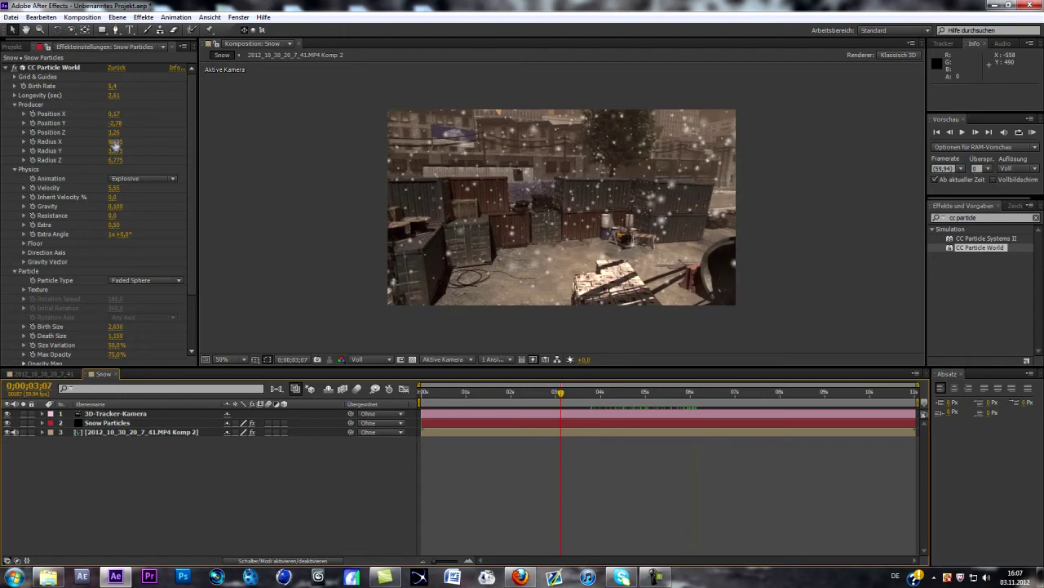
pyautogui.moveTo(115, 143); pyautogui.dragTo(135, 141)
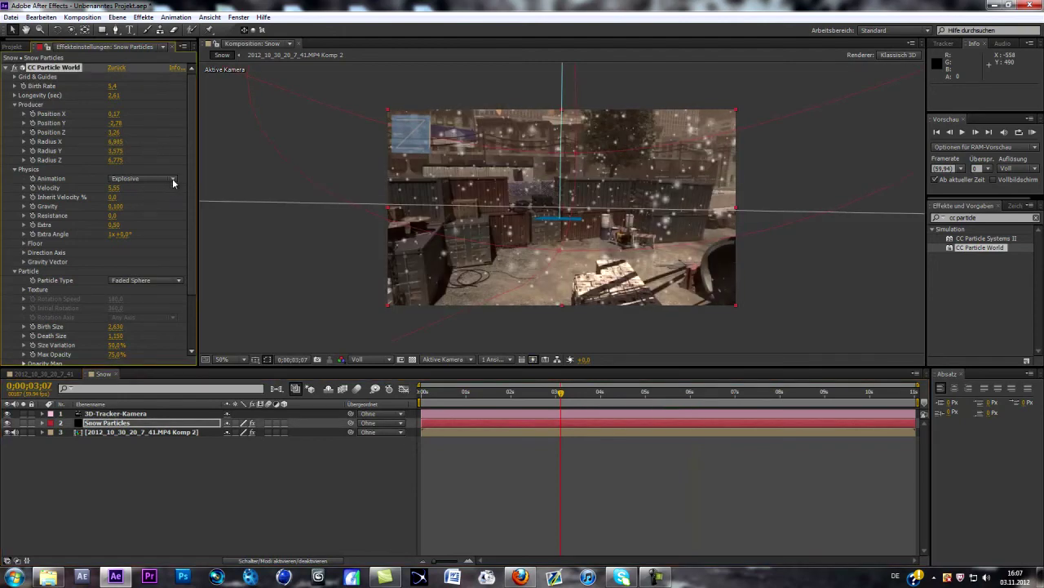
pyautogui.scroll(-3, 149, 212)
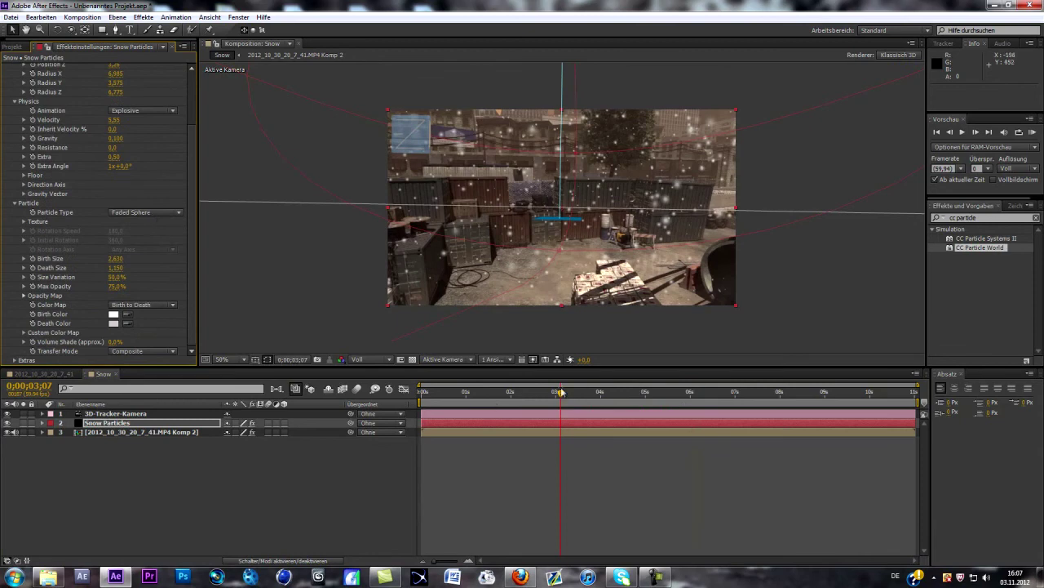
pyautogui.moveTo(560, 392); pyautogui.dragTo(677, 395)
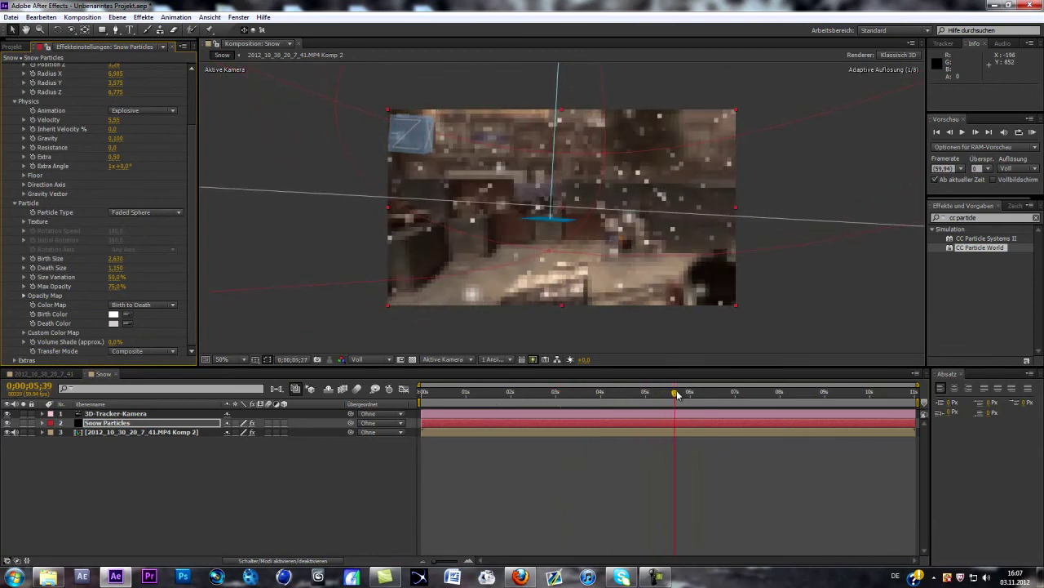